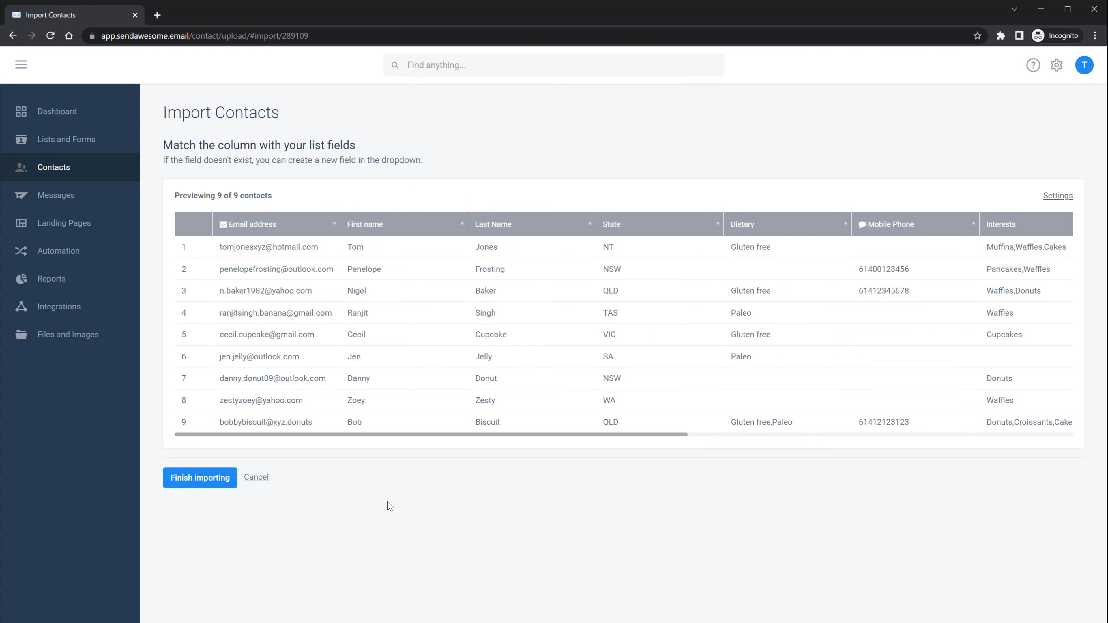
- Check the matched columns, finish importing the contacts, and view the imported contacts in the list
drag(406, 435, 559, 428)
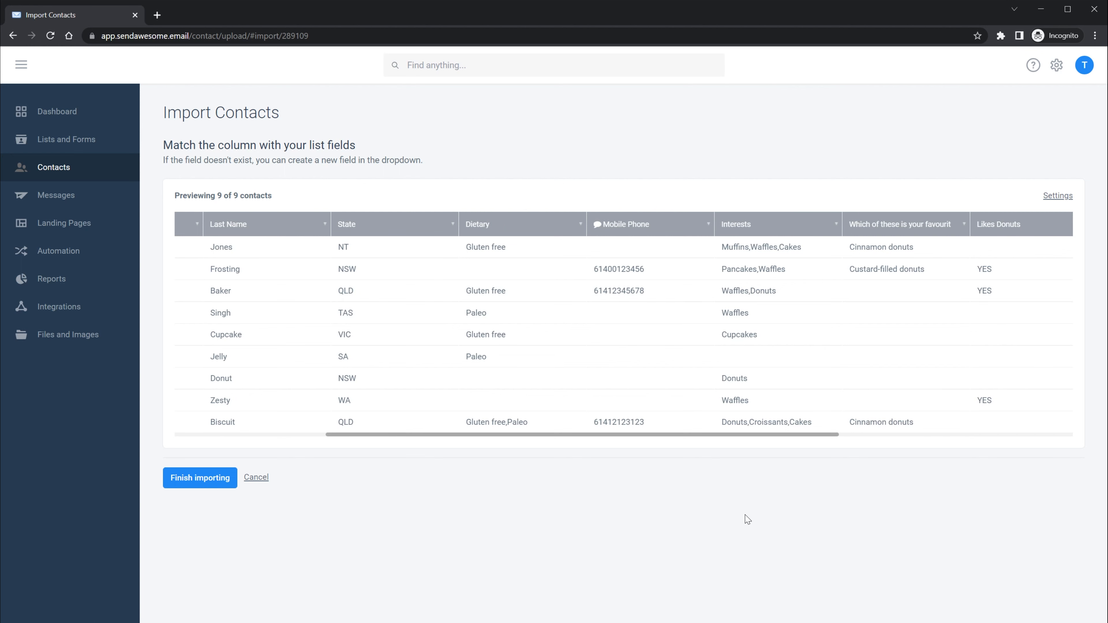
click(223, 478)
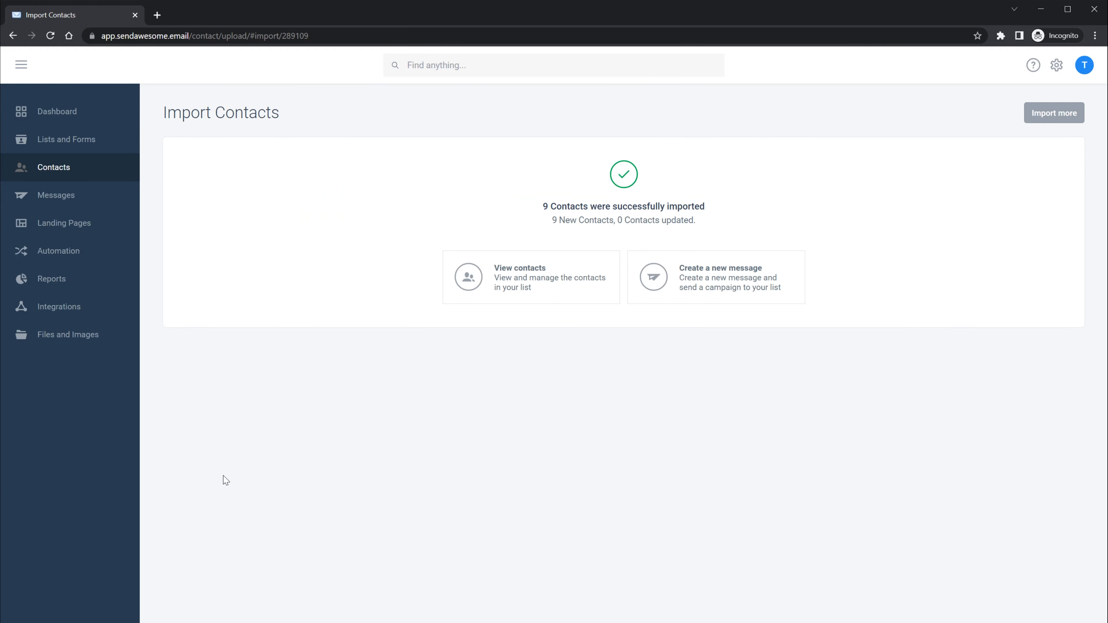
click(566, 274)
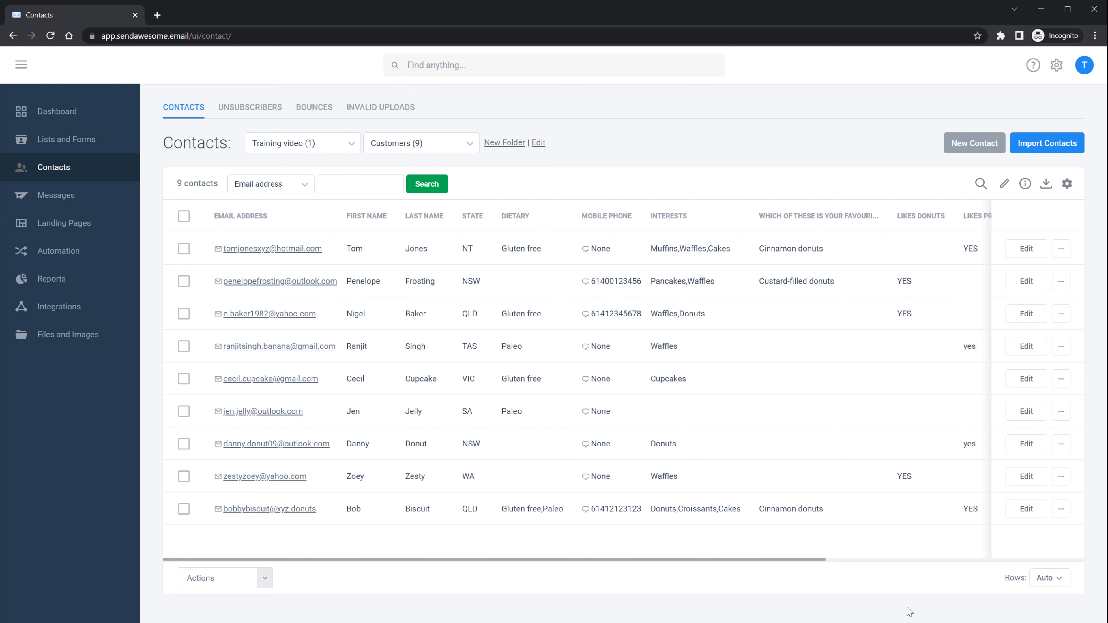
- Open the Customers list's web form and view its Unsubscribe form
click(100, 136)
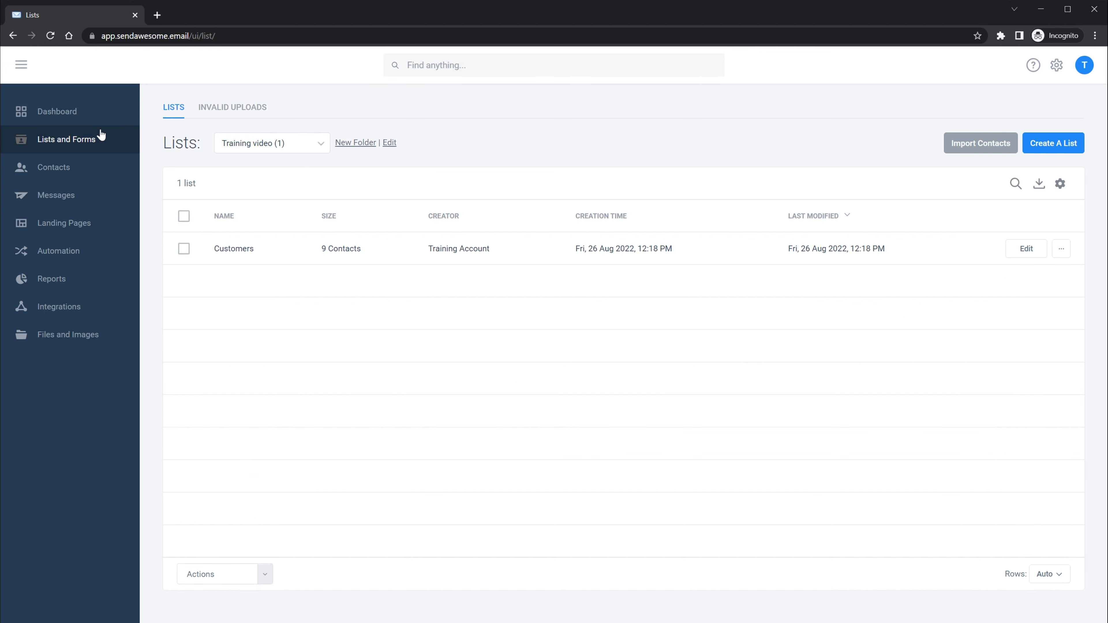
click(259, 258)
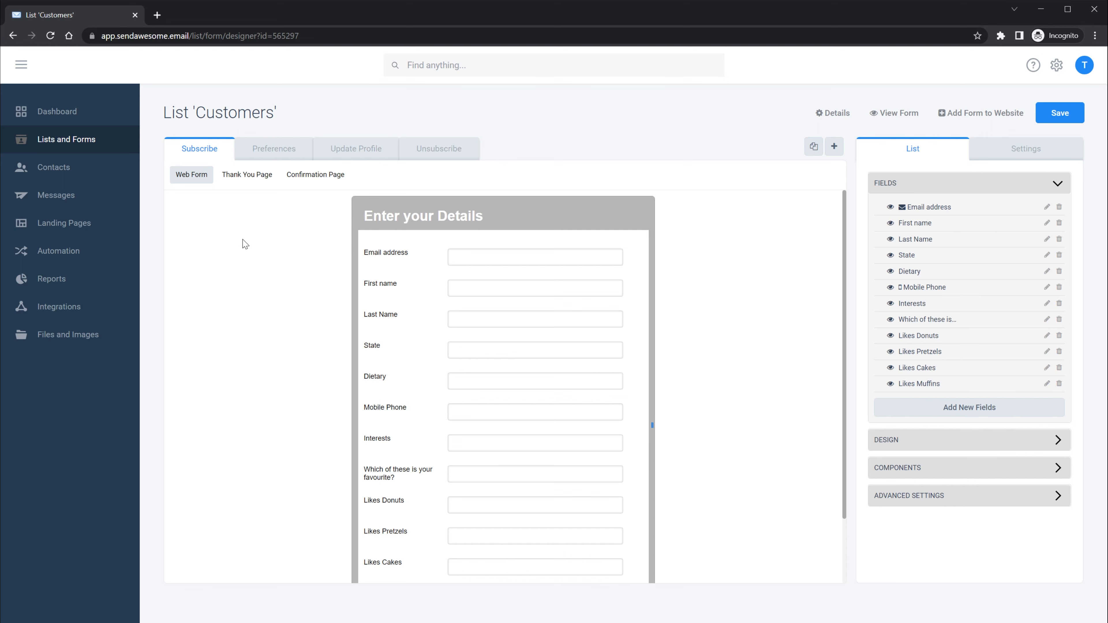
click(441, 151)
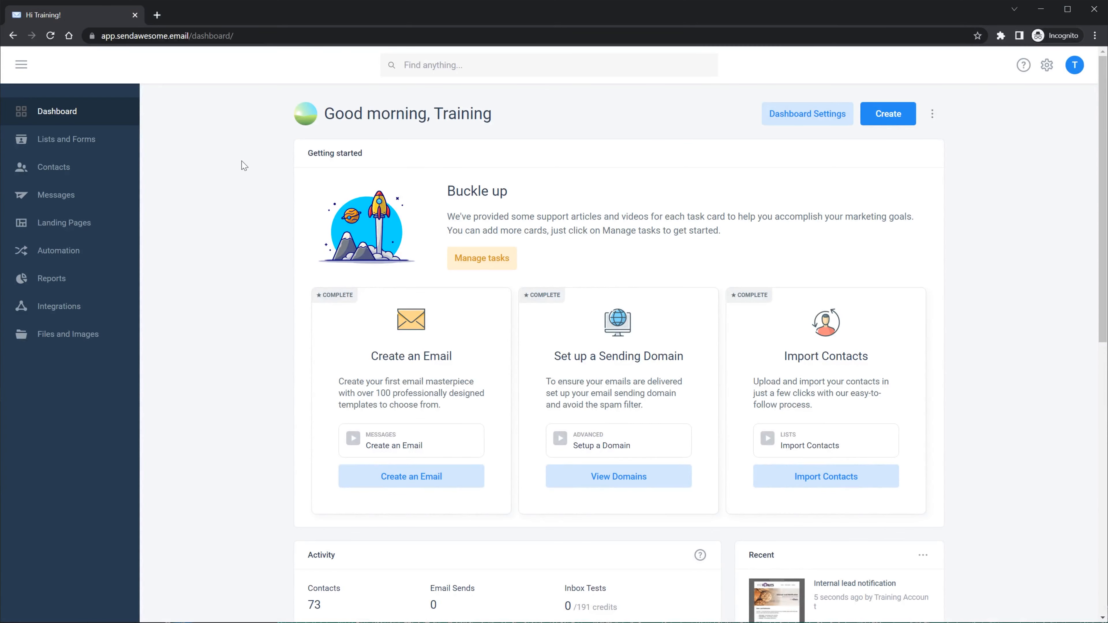
- Go to the messages overview and examine which message folders are available
click(93, 196)
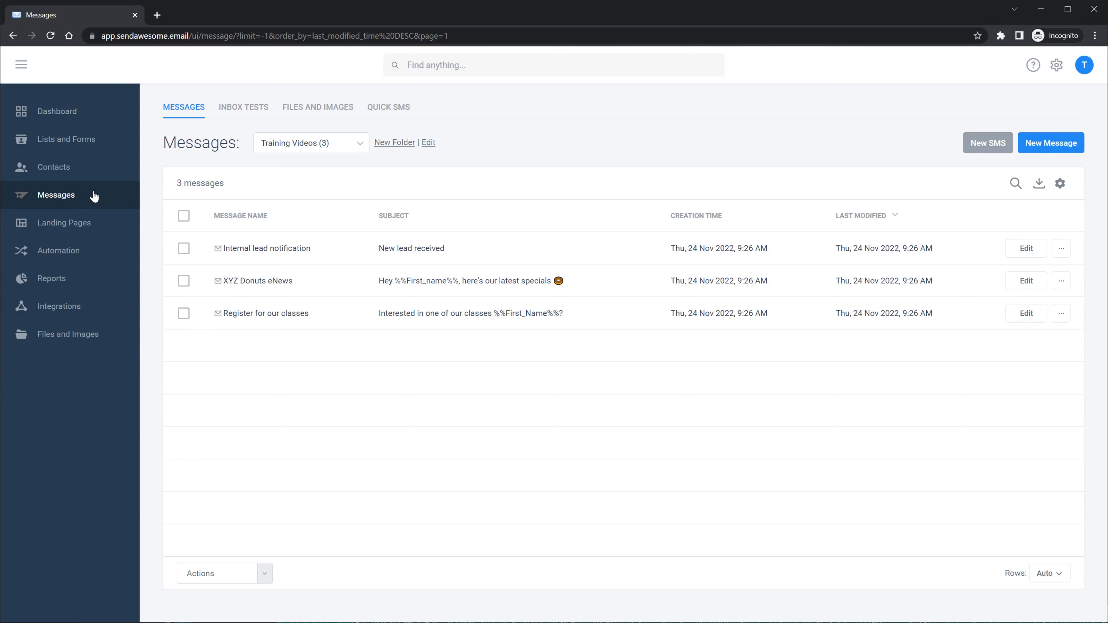
click(364, 148)
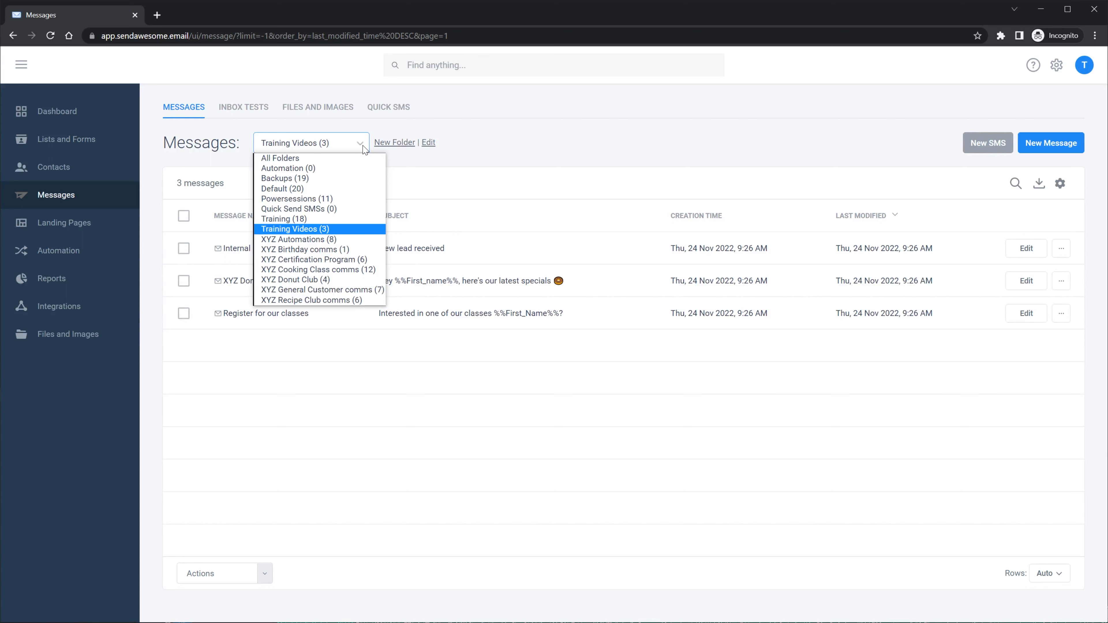
click(364, 148)
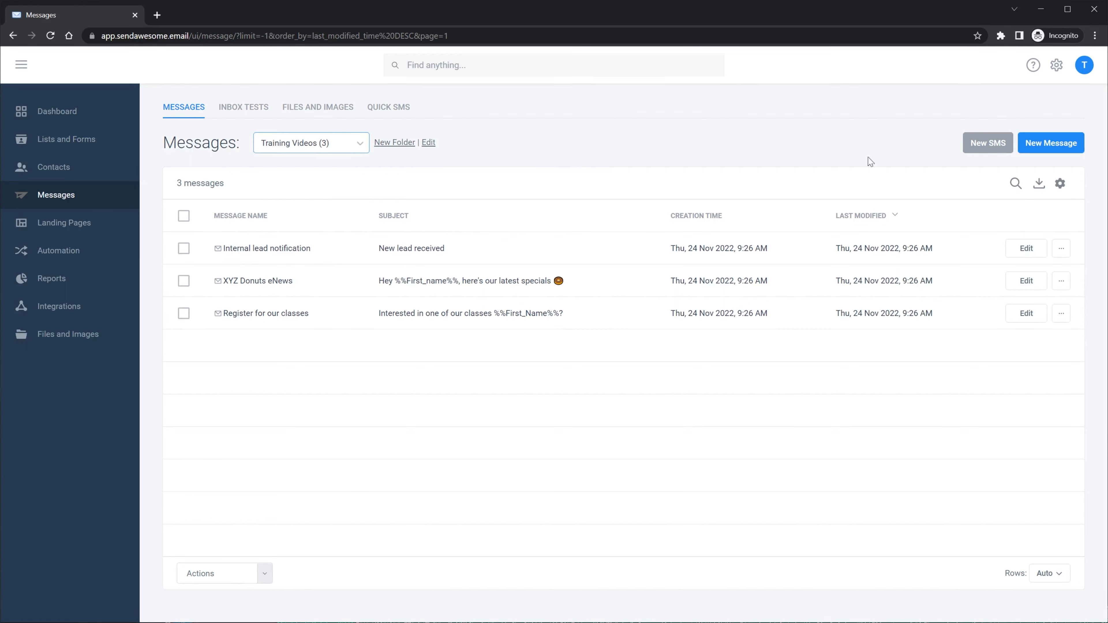
- Compose a new SMS reading "Hi %%First_Name%%, just letting you know your favourite donuts are now on sale!" with a First Name wildcard
click(988, 143)
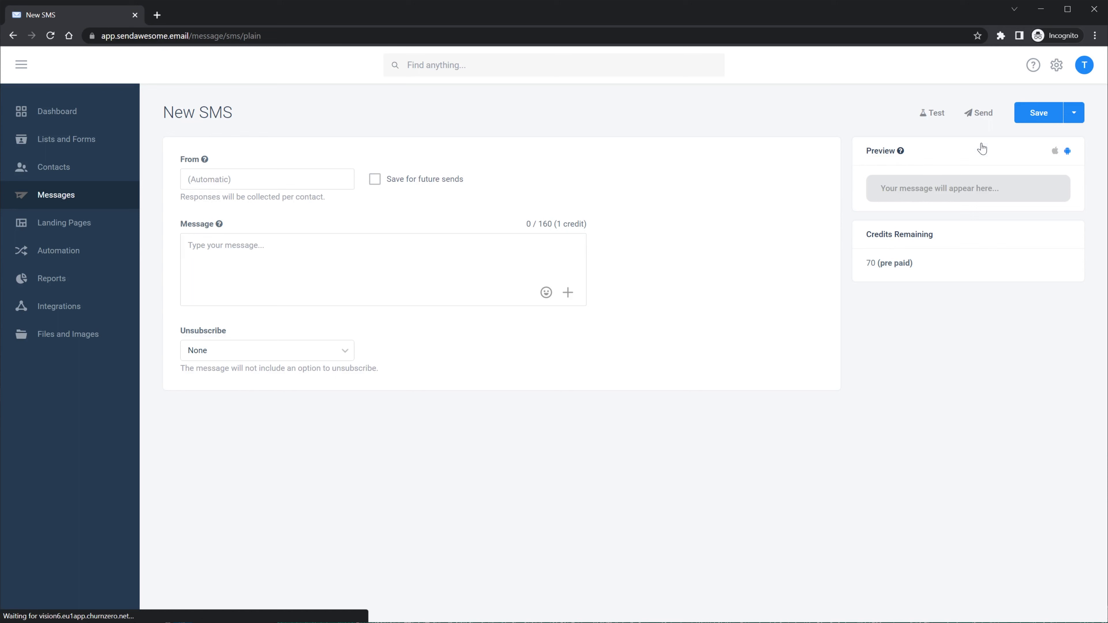
text(Hi)
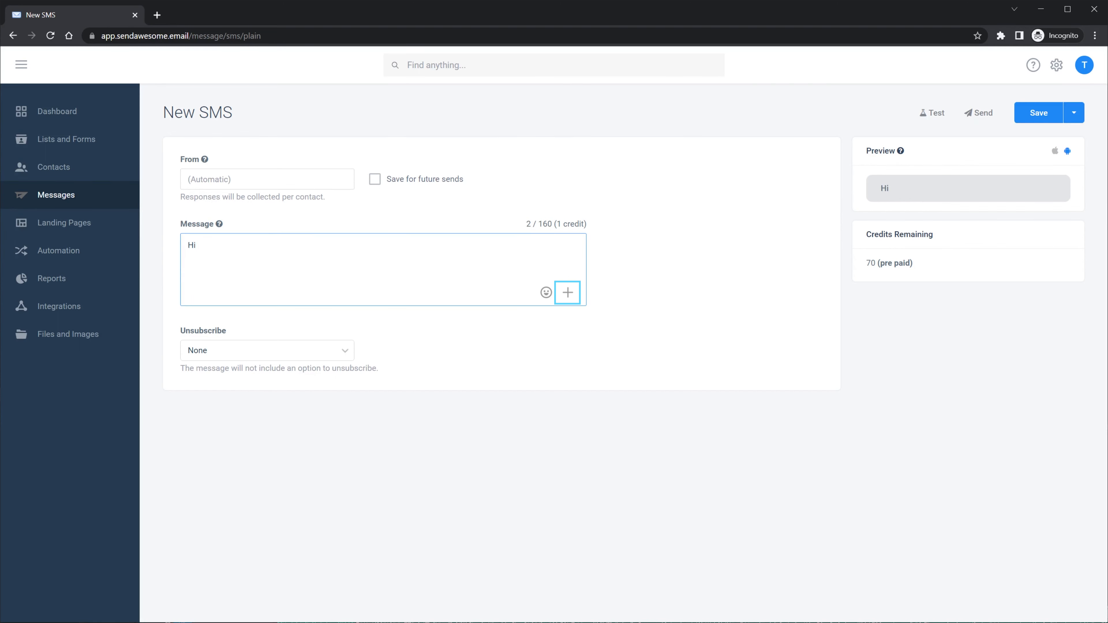
click(567, 292)
click(544, 210)
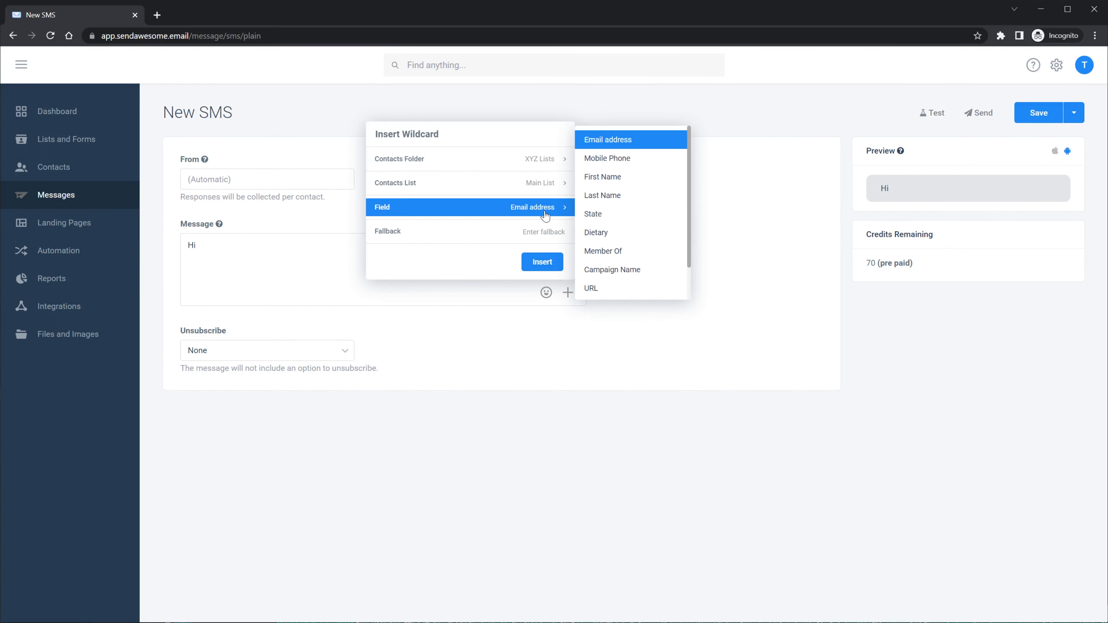
click(605, 178)
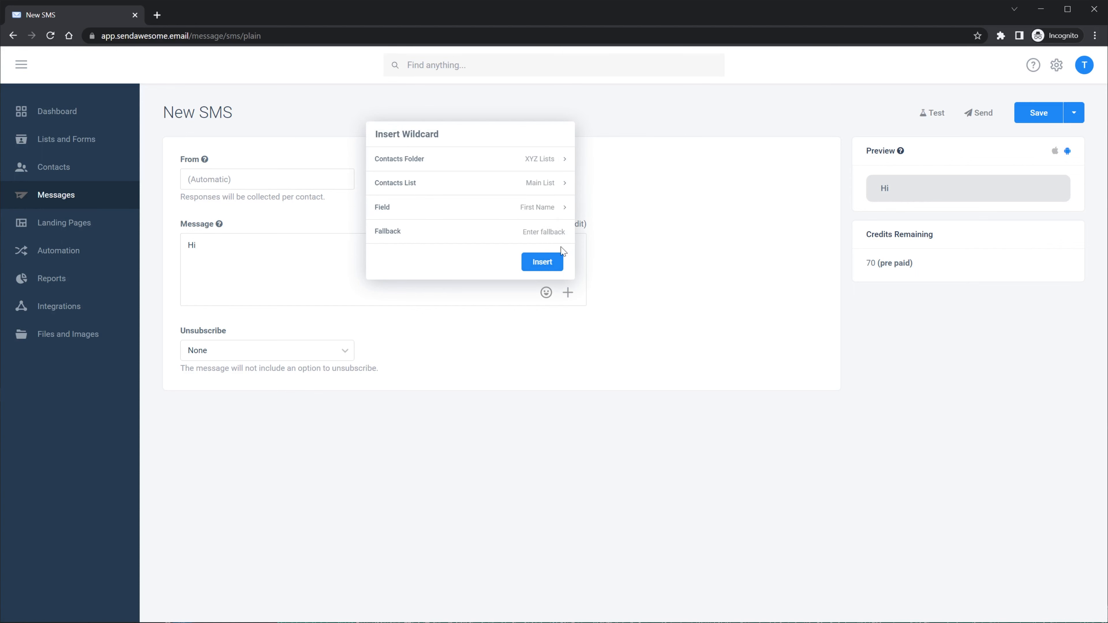
click(542, 262)
text(, just letting you know your favourite donuts are now on sale!)
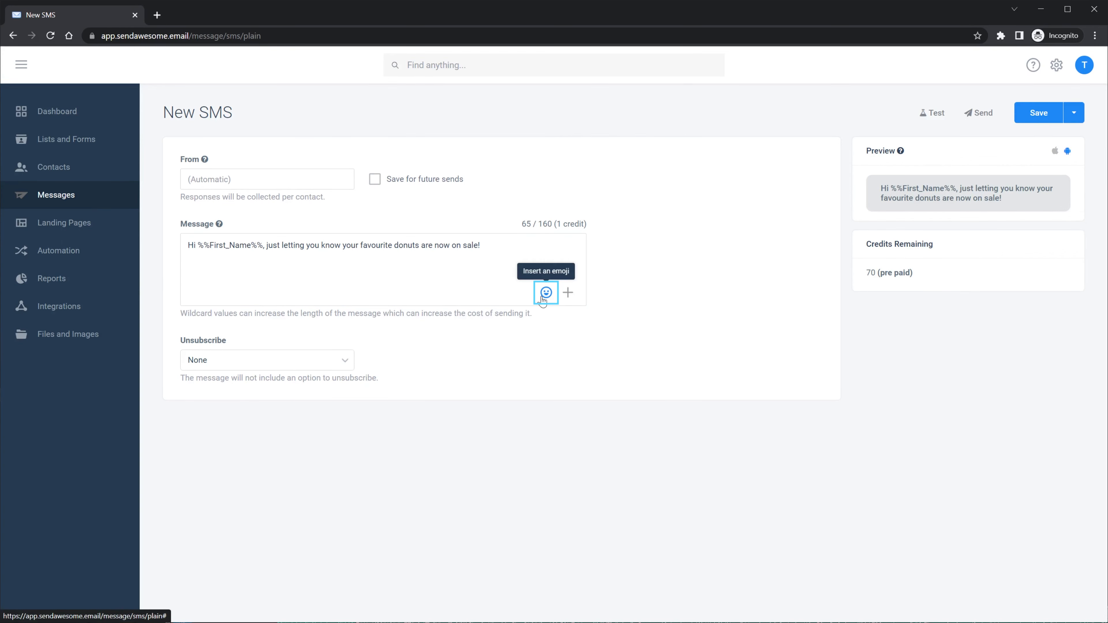
- Search the emojis for "don" and add the first match to the end of the SMS
click(543, 295)
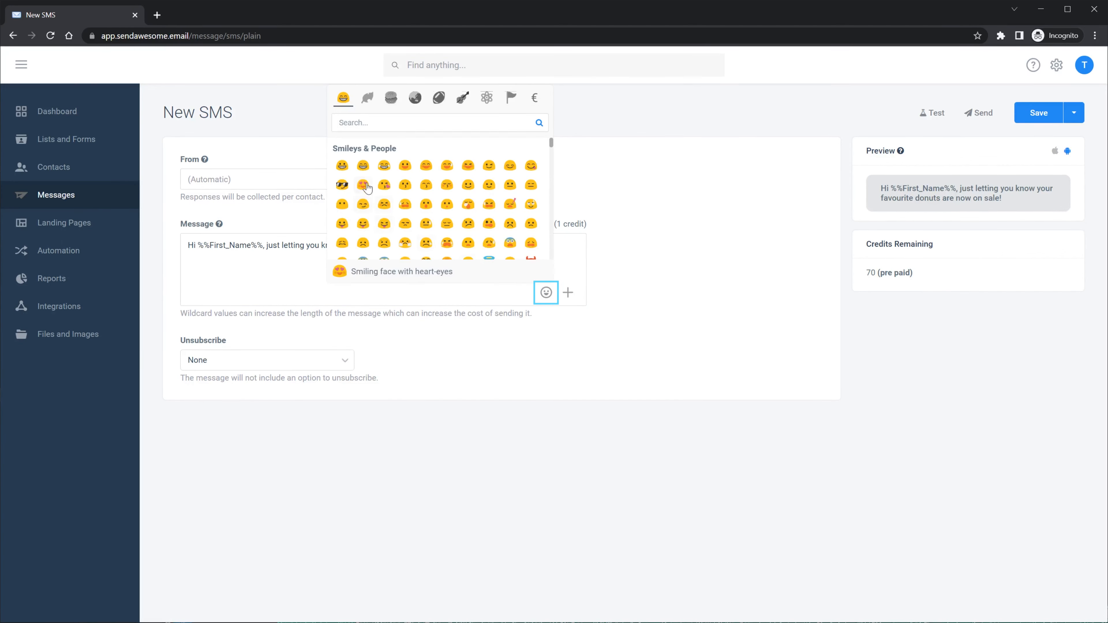
text(don)
click(342, 165)
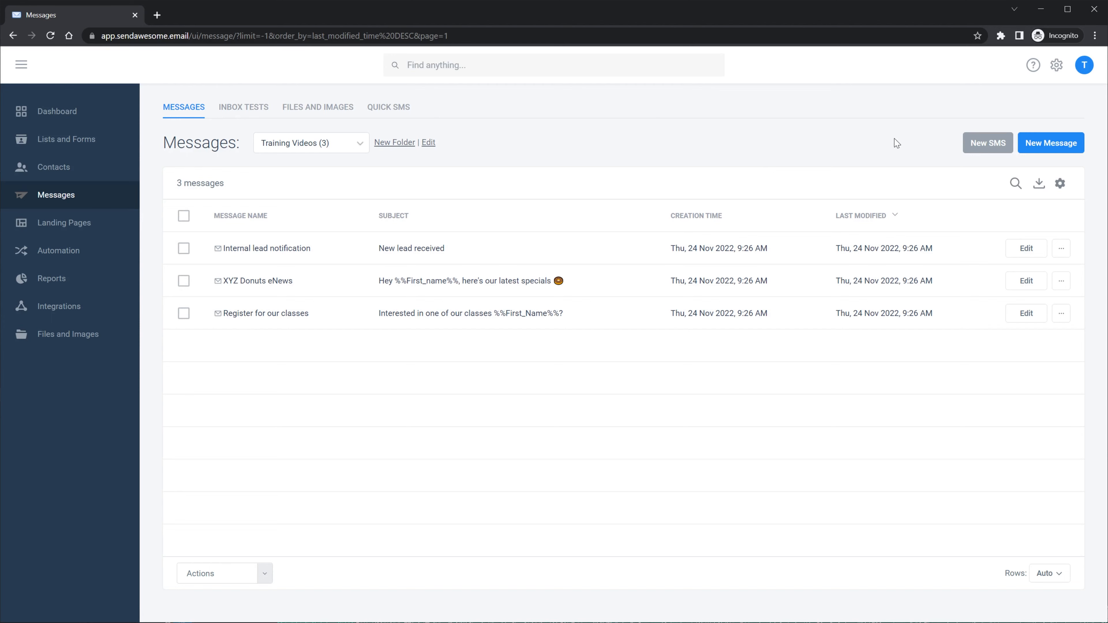
- Create a new email message from the "Simple and clean" template
click(1064, 143)
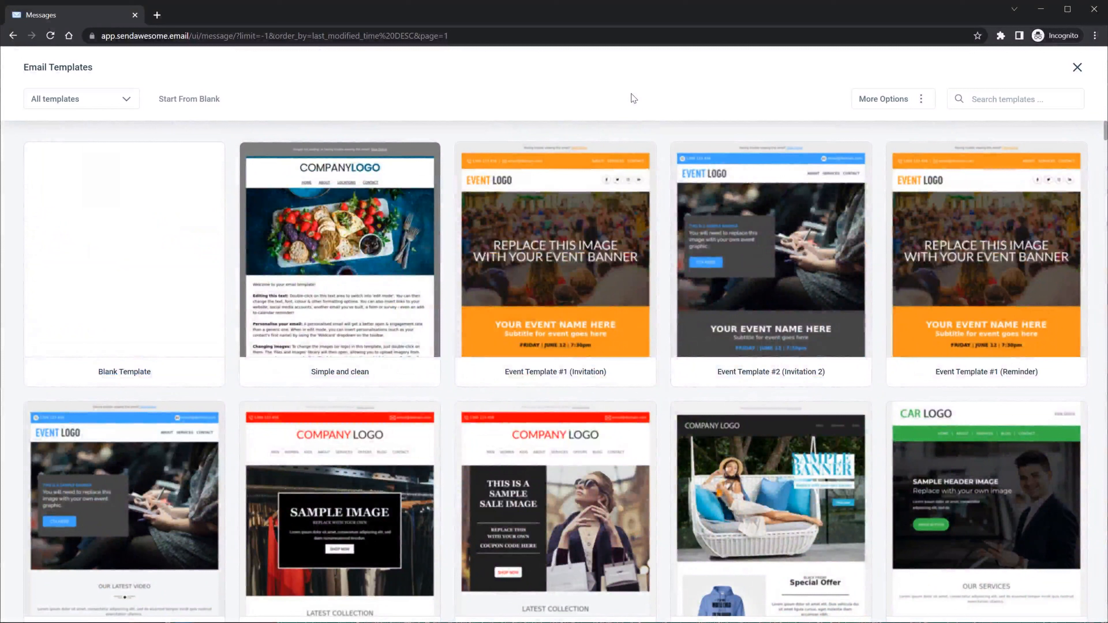
key(Tab)
click(633, 99)
mouse_move(408, 197)
click(385, 254)
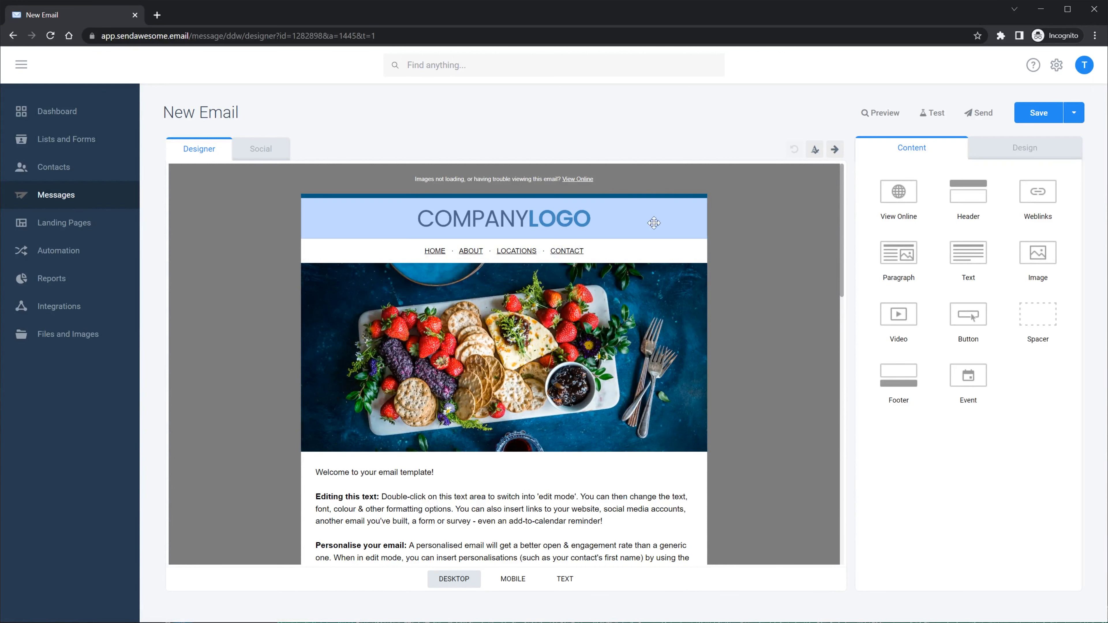
- Replace the company logo placeholder with logo_xyzdonuts-300px.png from the XYZ Logos & Branding folder
double_click(553, 222)
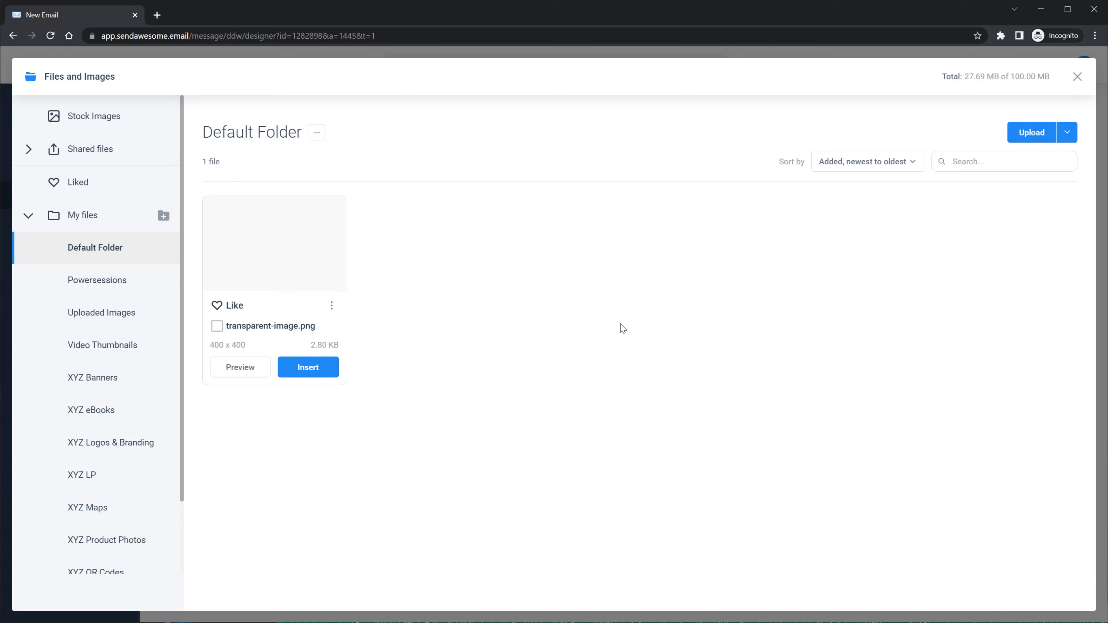
click(79, 446)
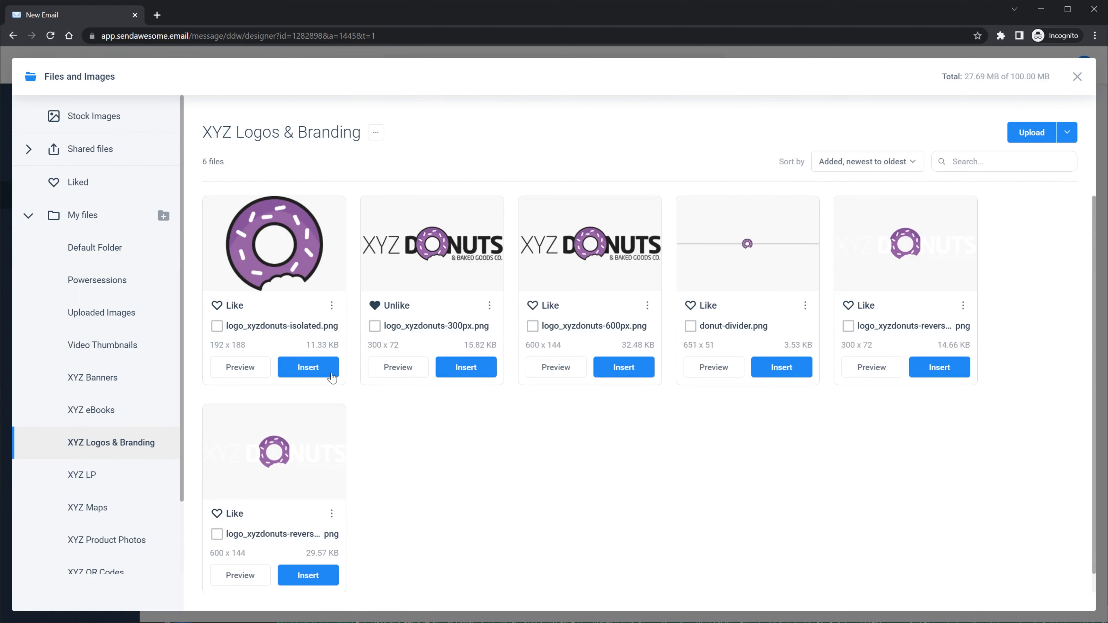
click(465, 366)
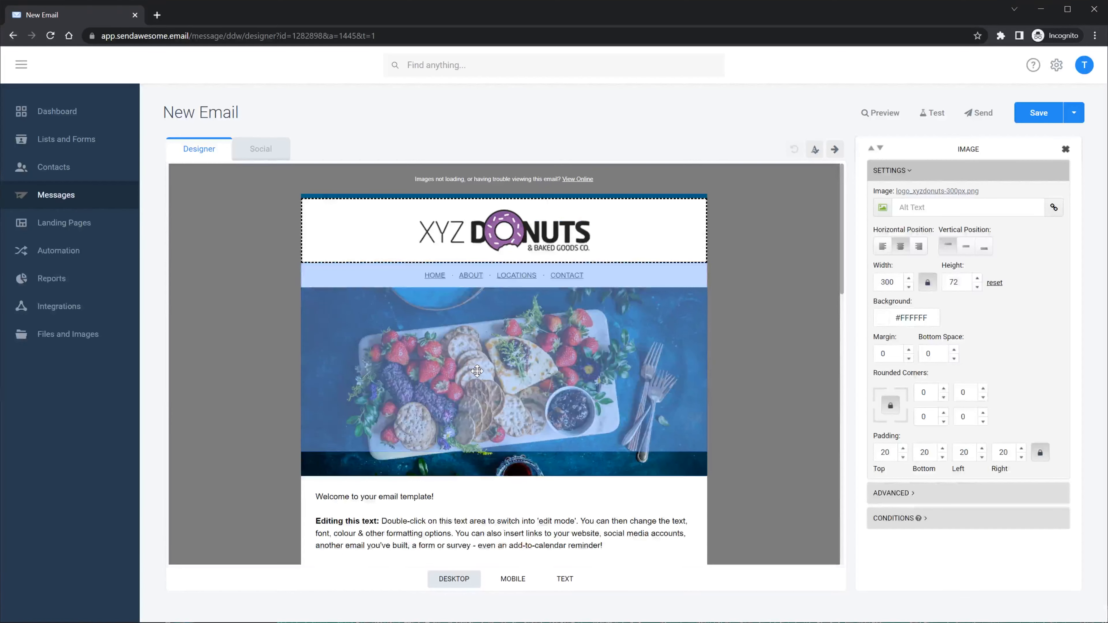
click(751, 339)
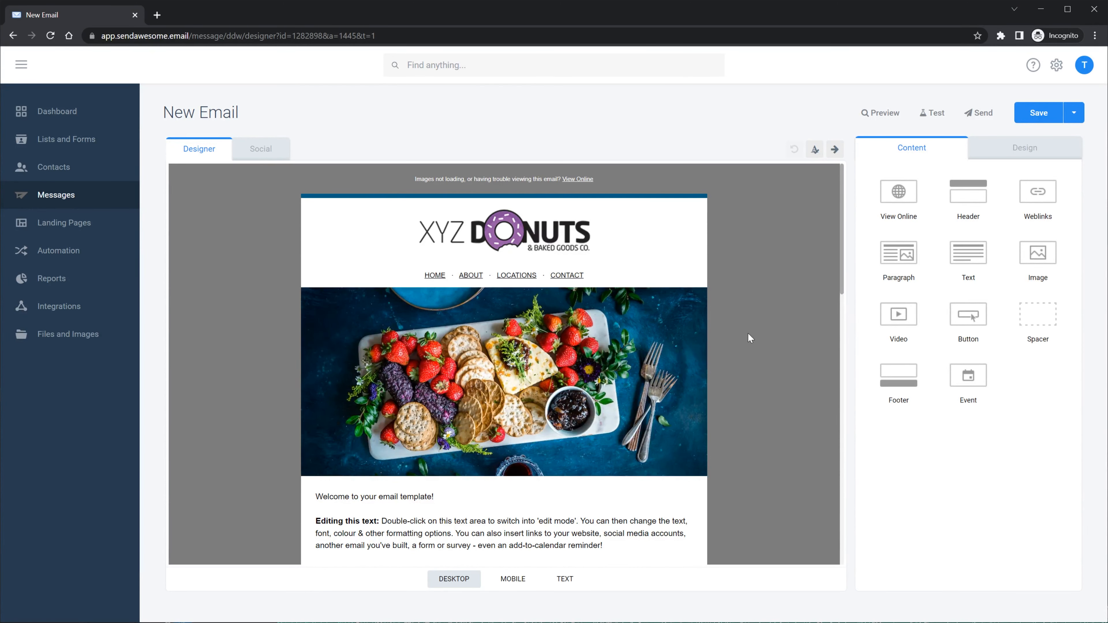
- Rename the LOCATIONS web link to STORES, and delete the weblinks row beneath the logo
click(661, 276)
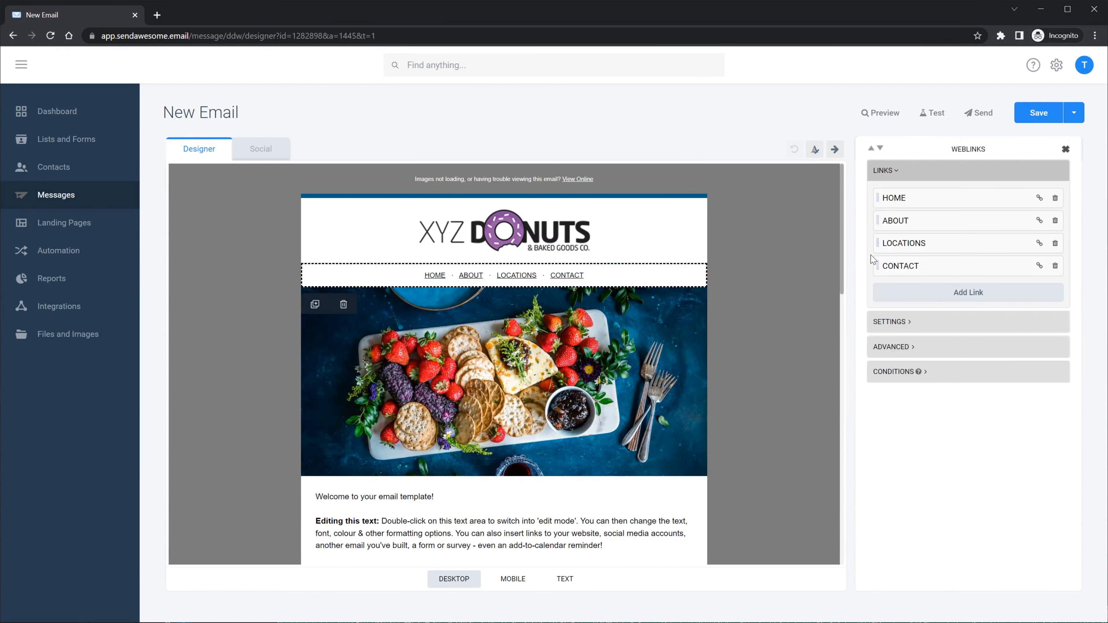
double_click(902, 243)
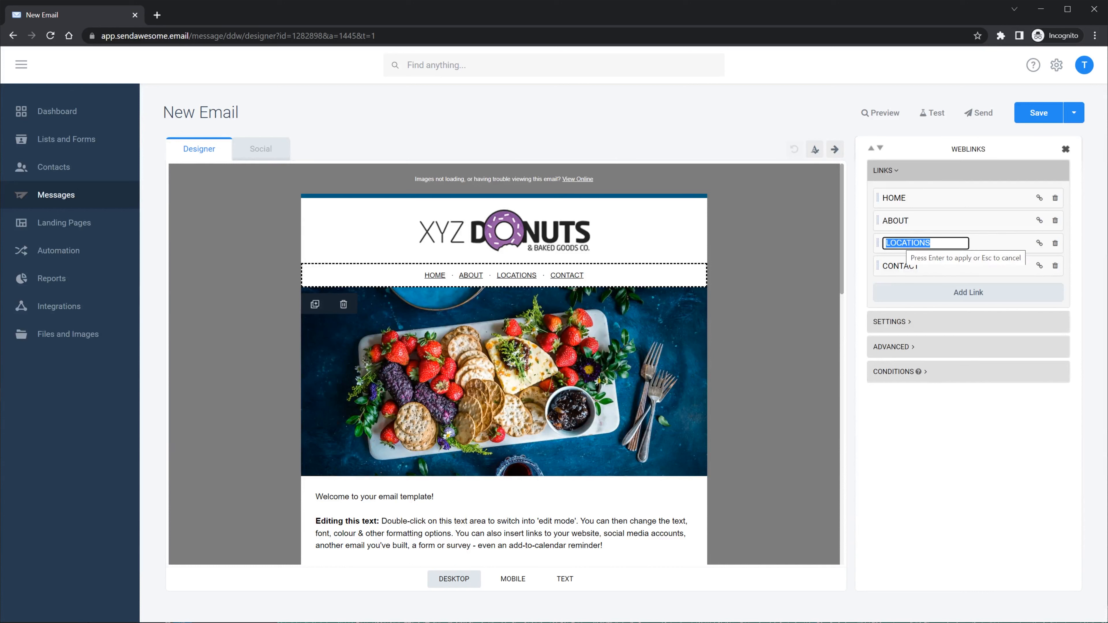
text(STORES)
key(Return)
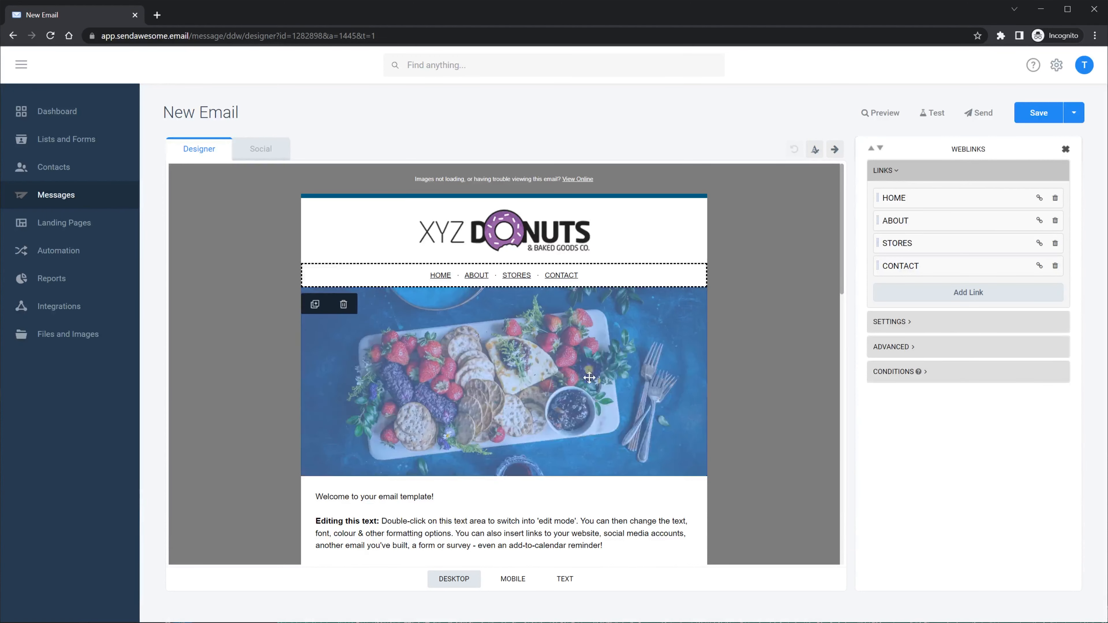
click(344, 307)
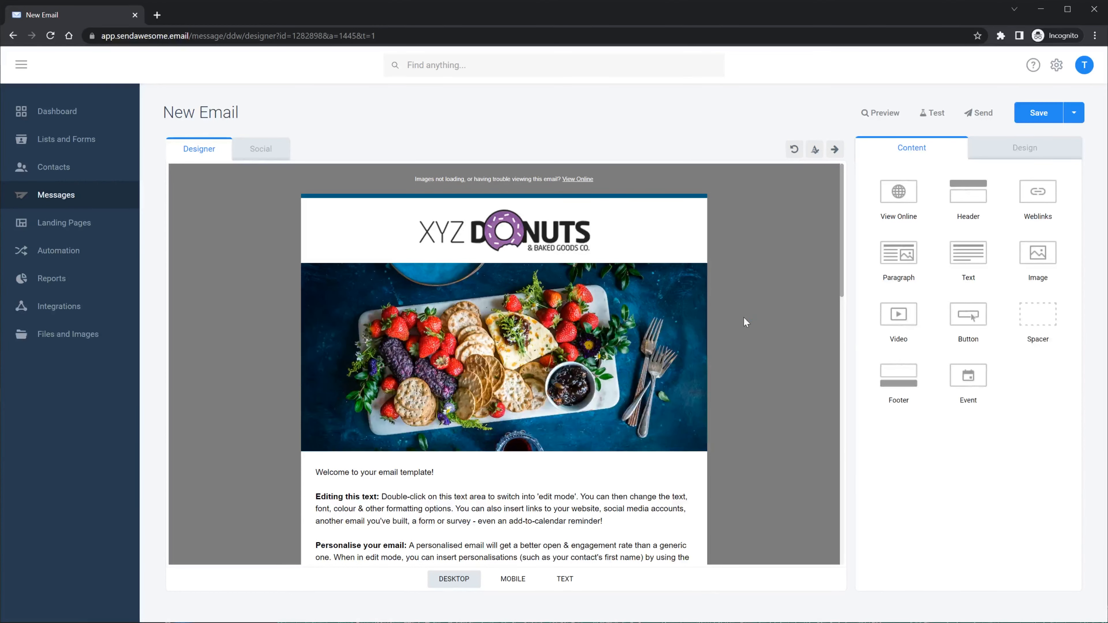
- Start replacing the food platter banner image and search the stock images for "food"
double_click(665, 310)
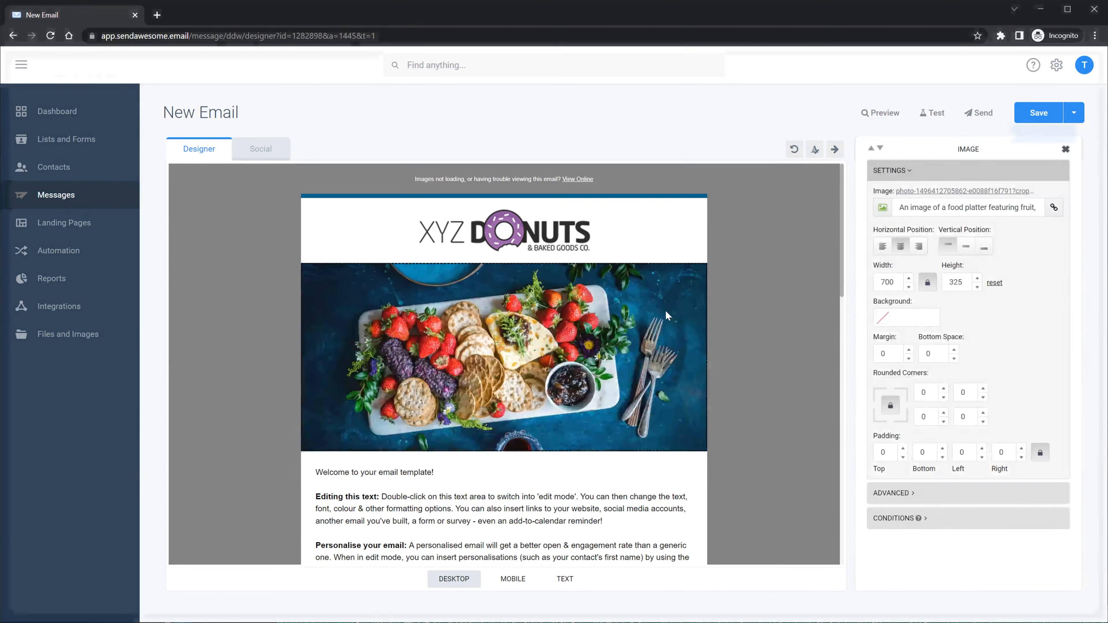
click(97, 126)
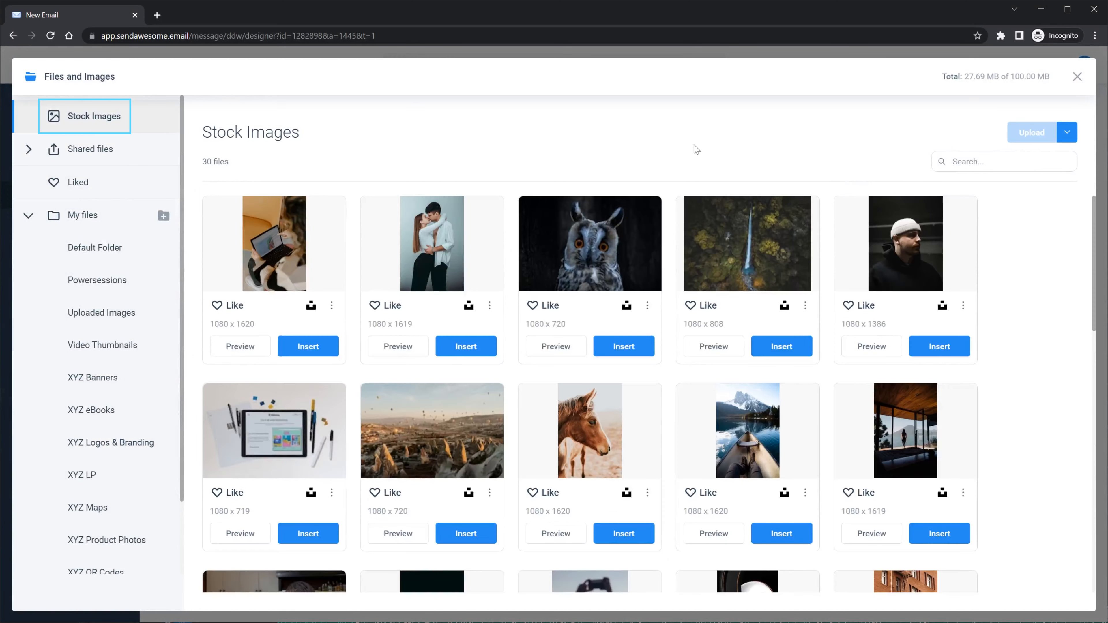
click(1003, 162)
text(food)
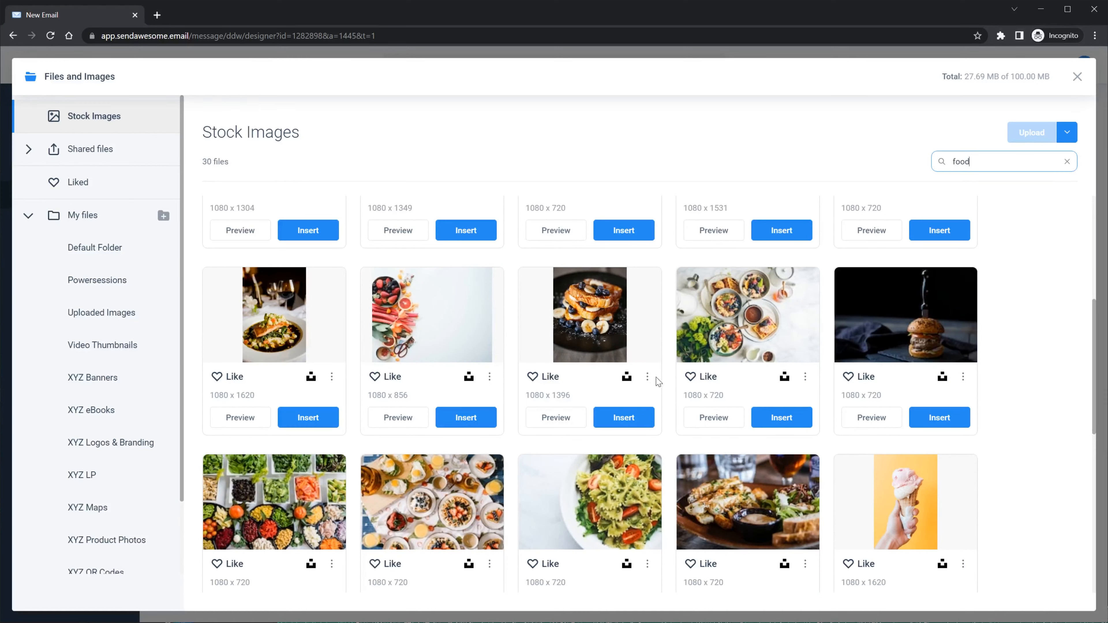
- Crop the stock photo of stacked toast with blueberries to 1079 × 720 pixels and save it as the banner image
click(647, 377)
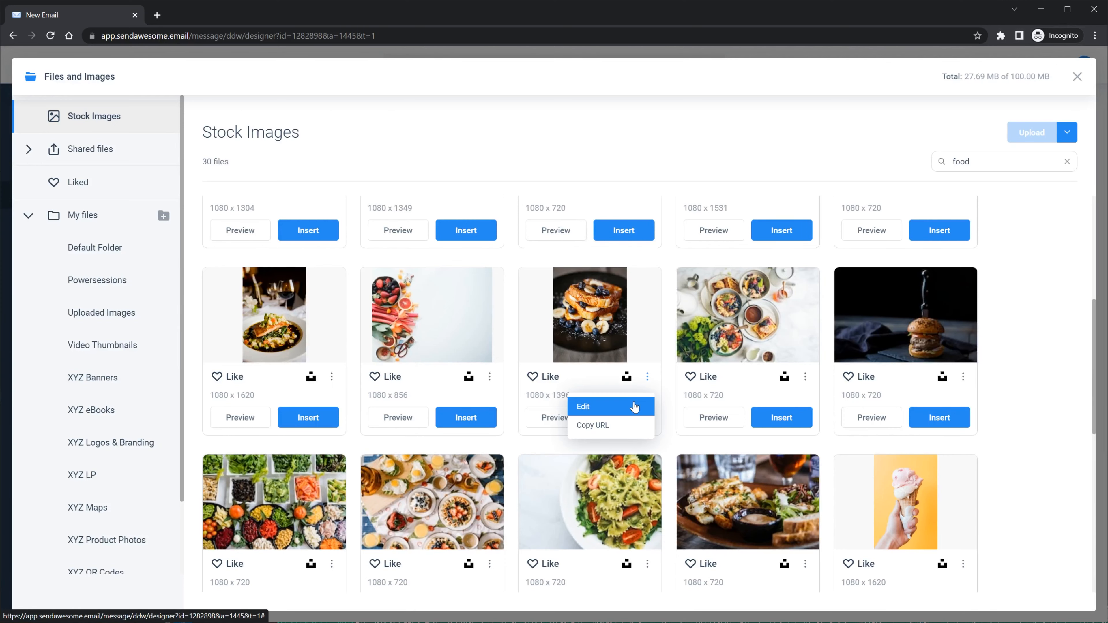
click(635, 405)
click(576, 107)
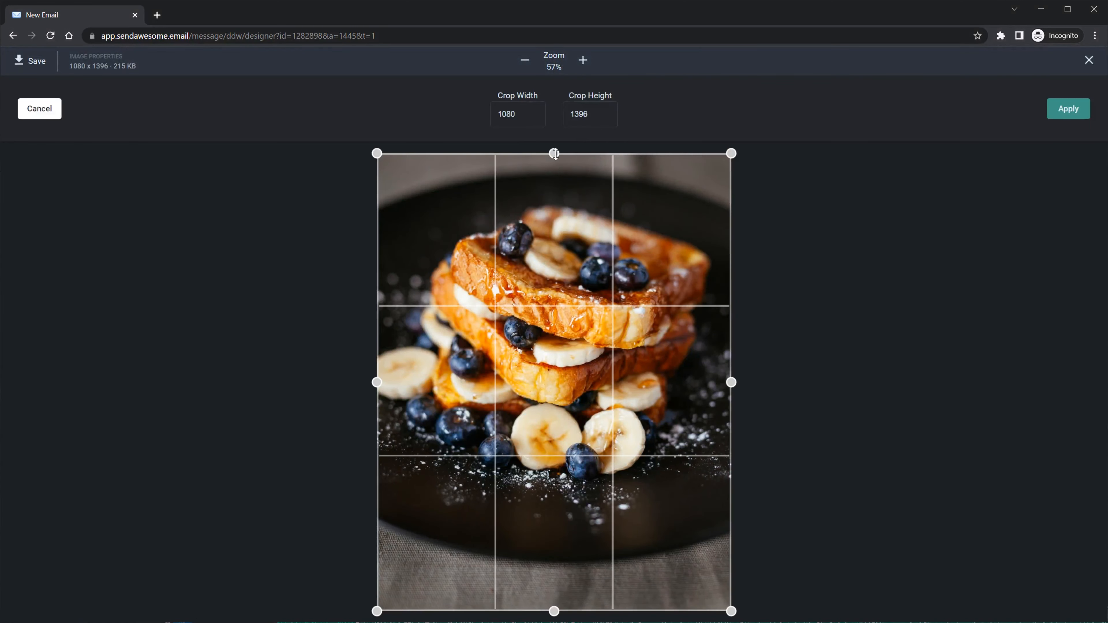
drag(558, 158, 565, 360)
drag(555, 448, 555, 341)
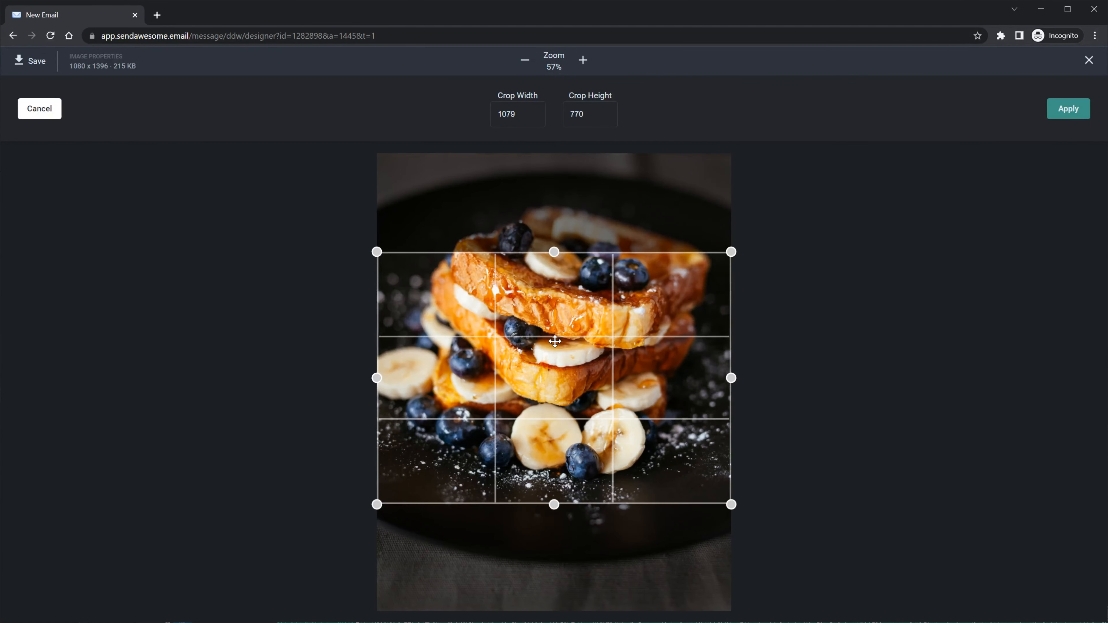
drag(553, 253, 552, 269)
drag(589, 328, 593, 335)
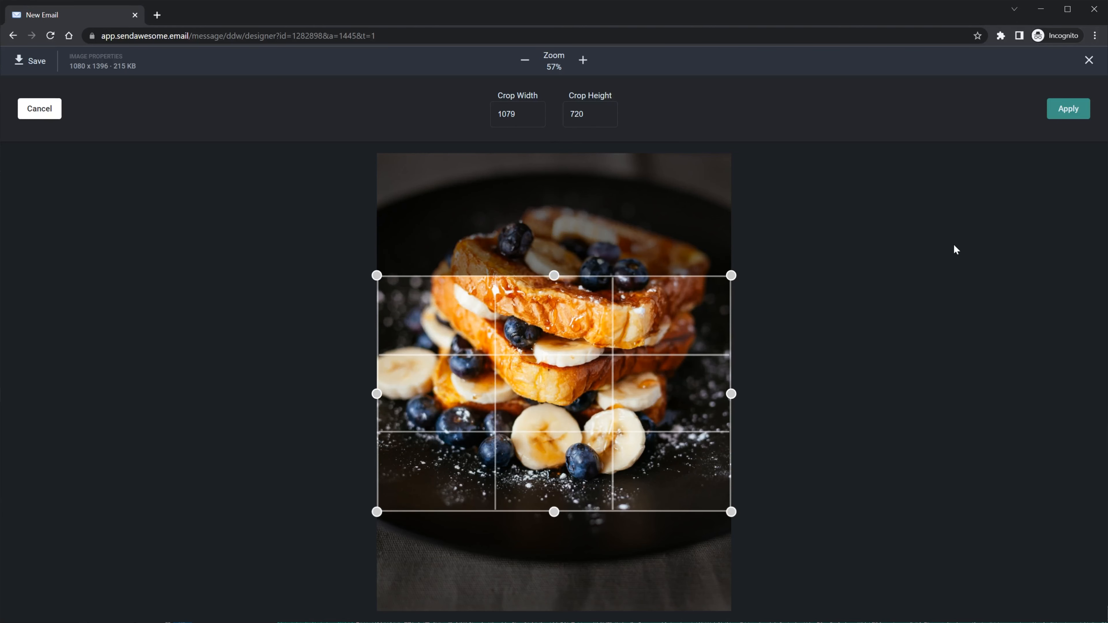
click(1070, 114)
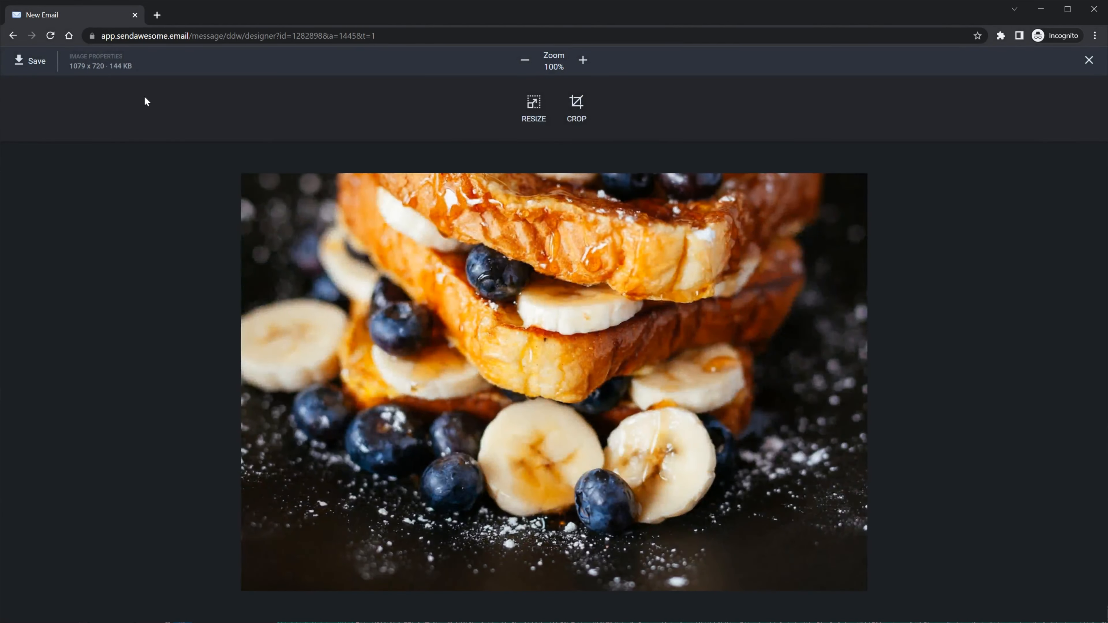
click(36, 62)
- Open the welcome text block for editing and look through the link options for the words "add-to-calendar reminder", inserting no link
drag(839, 228, 836, 324)
double_click(568, 389)
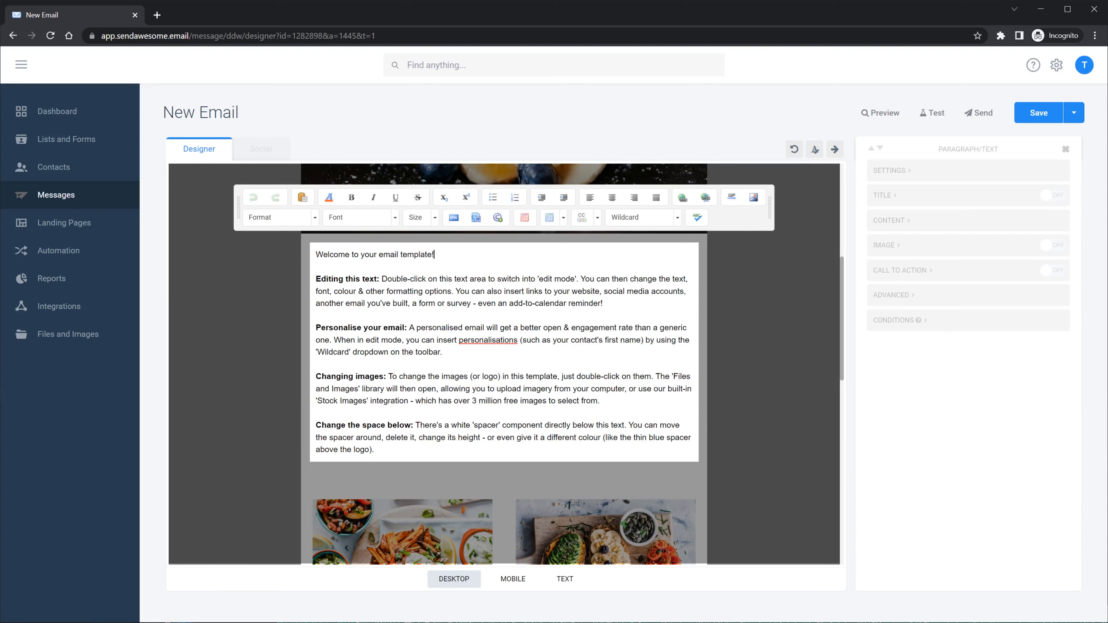
drag(509, 303, 600, 304)
click(683, 197)
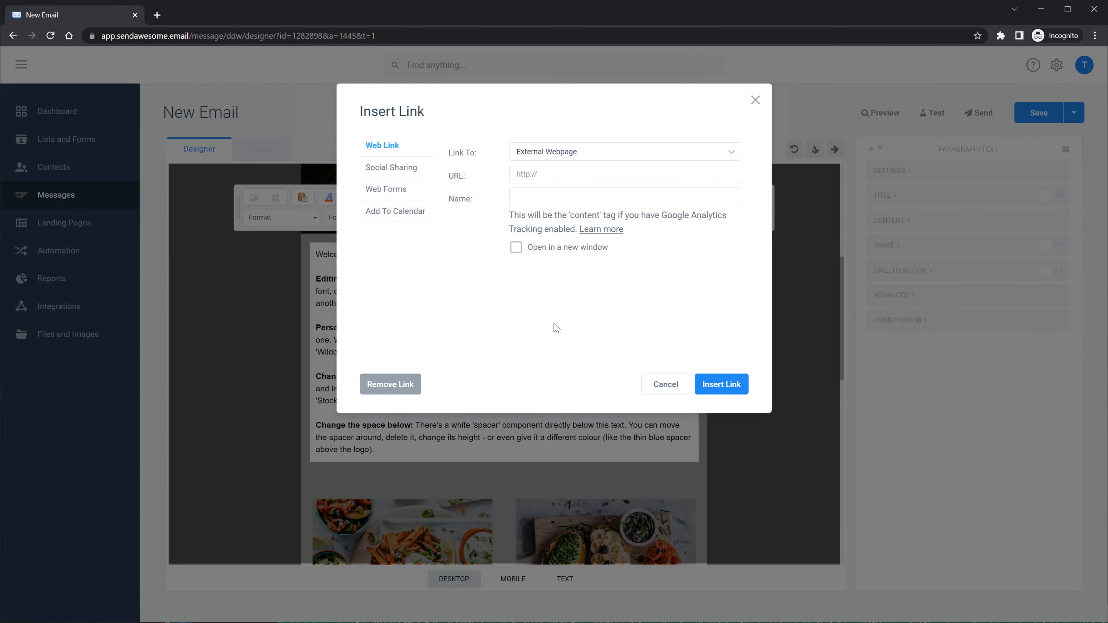
click(642, 153)
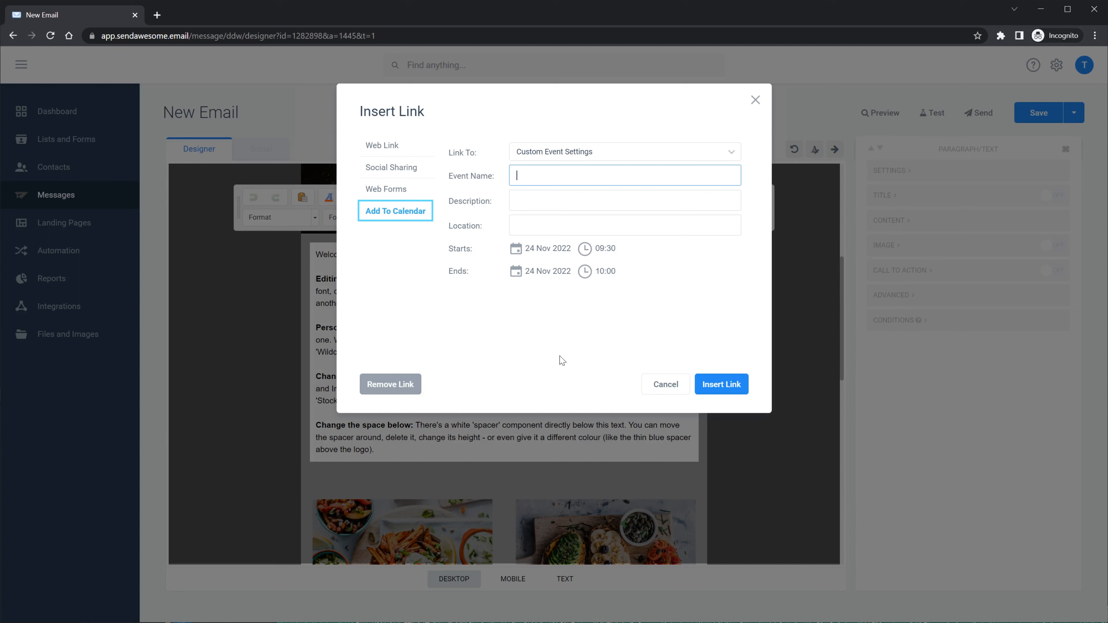
click(649, 384)
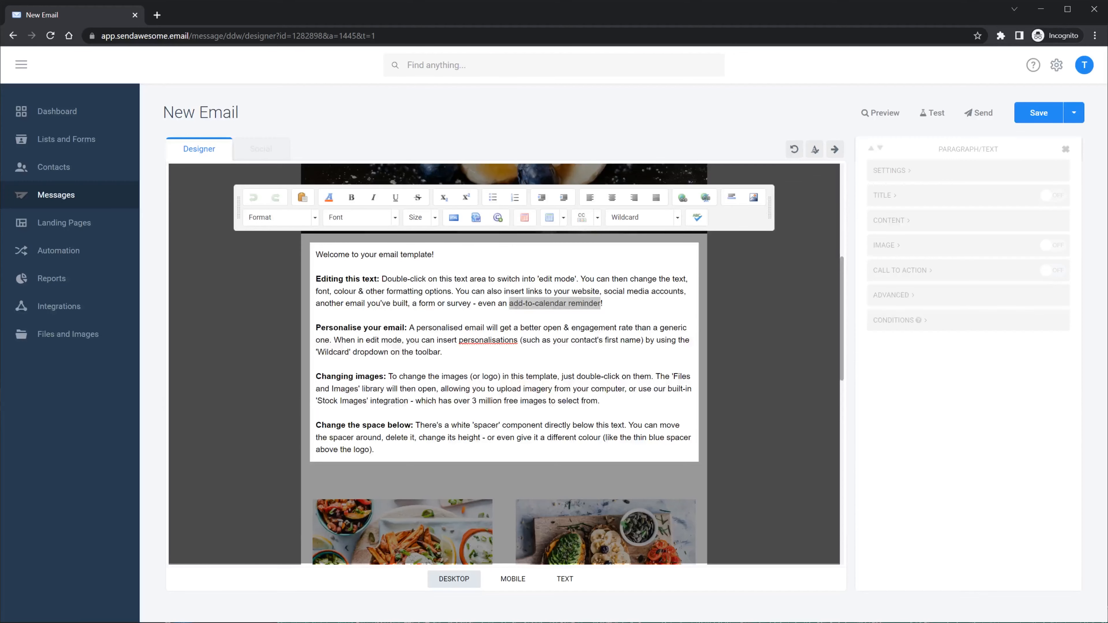
- Replace the line "Welcome to your email template!" with "Dear ," and insert Main List's First Name wildcard before the comma
click(603, 303)
drag(435, 255, 315, 255)
text(Dear ,)
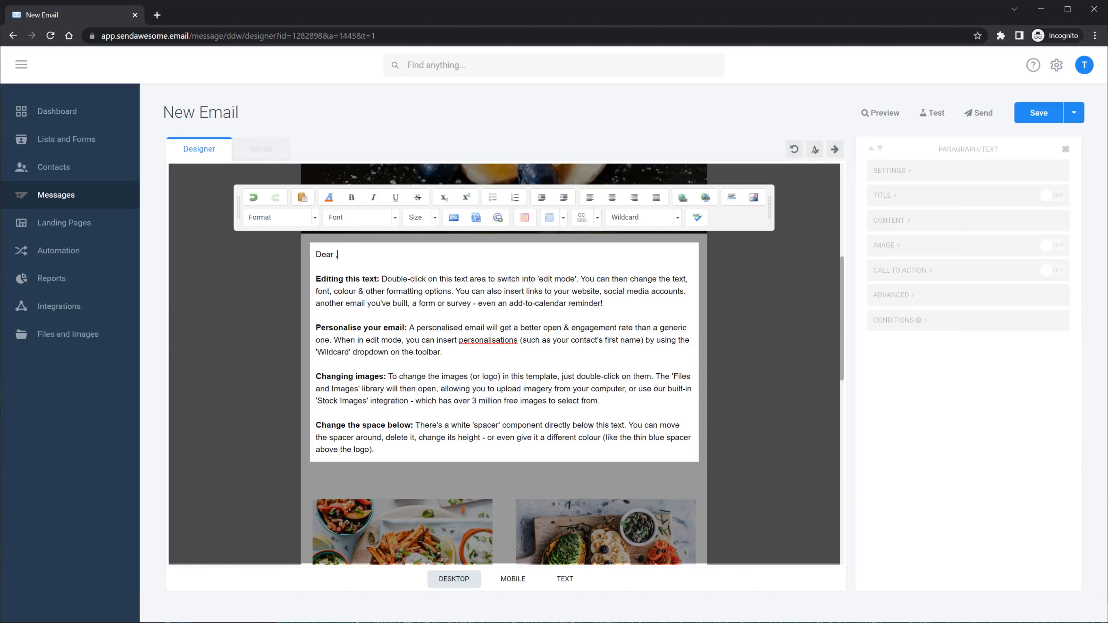
click(677, 217)
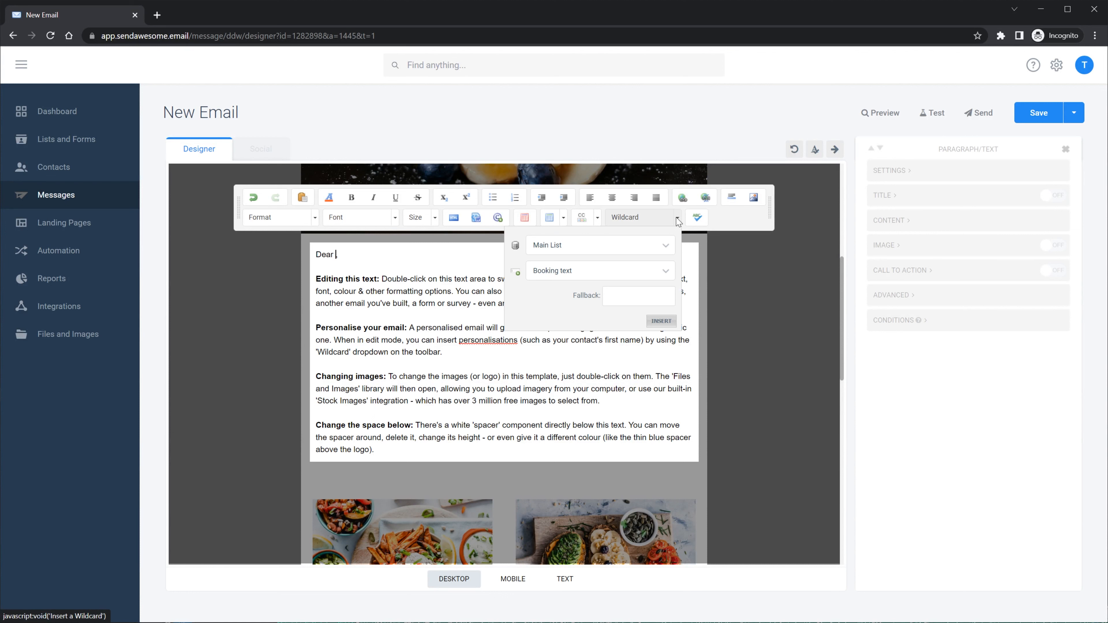
click(664, 270)
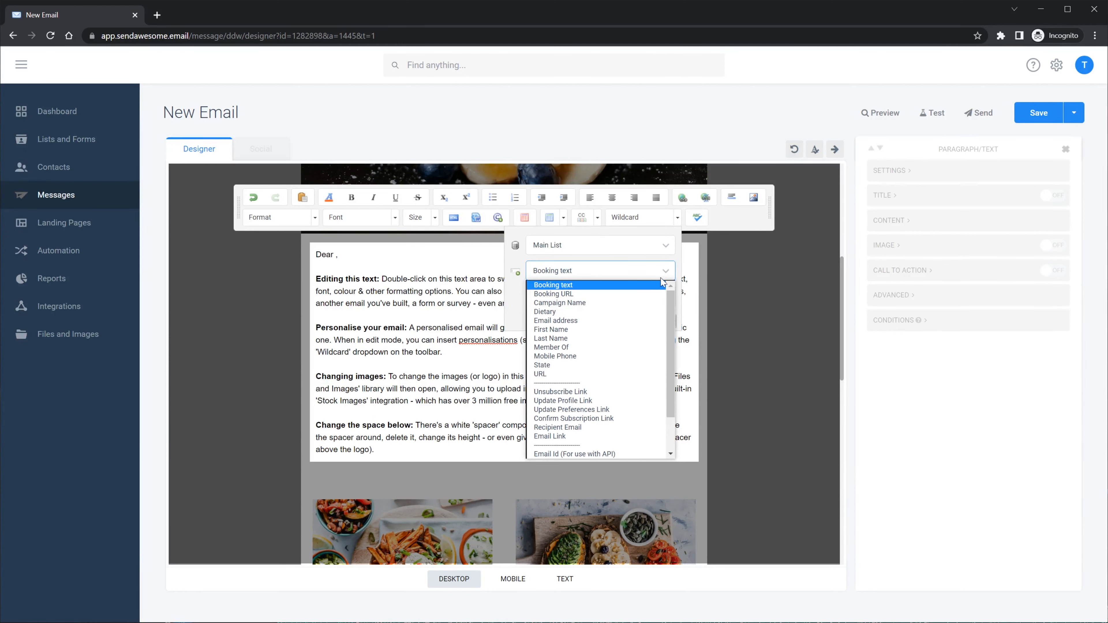
click(652, 335)
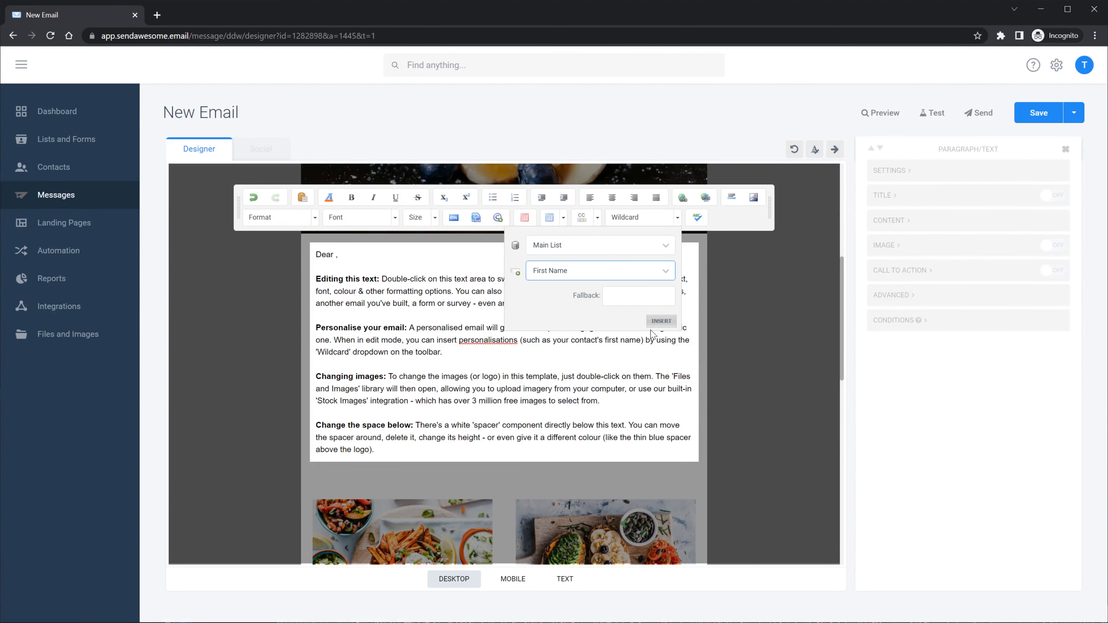
click(658, 321)
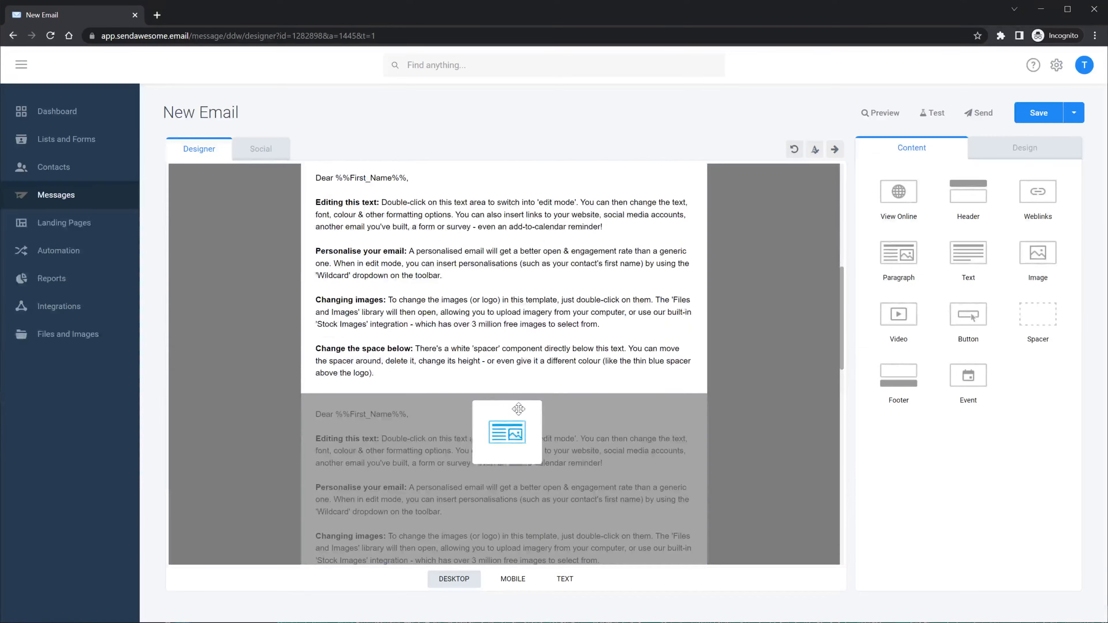
- Try switching the left column block's image, call to action and title off and on, and look over its button settings
drag(508, 431, 364, 248)
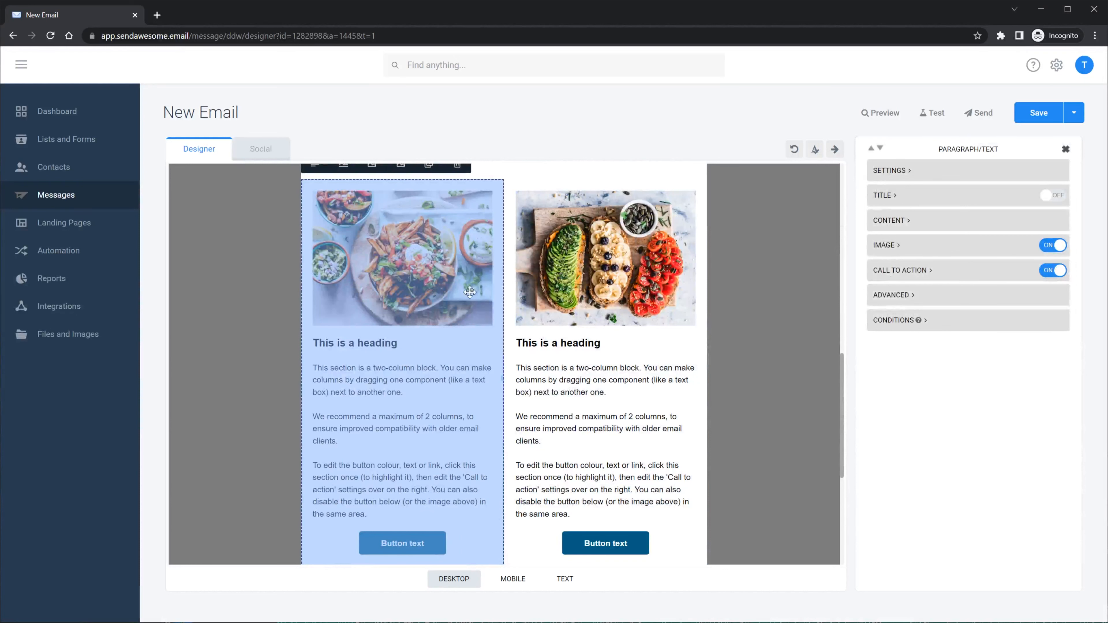
click(1052, 246)
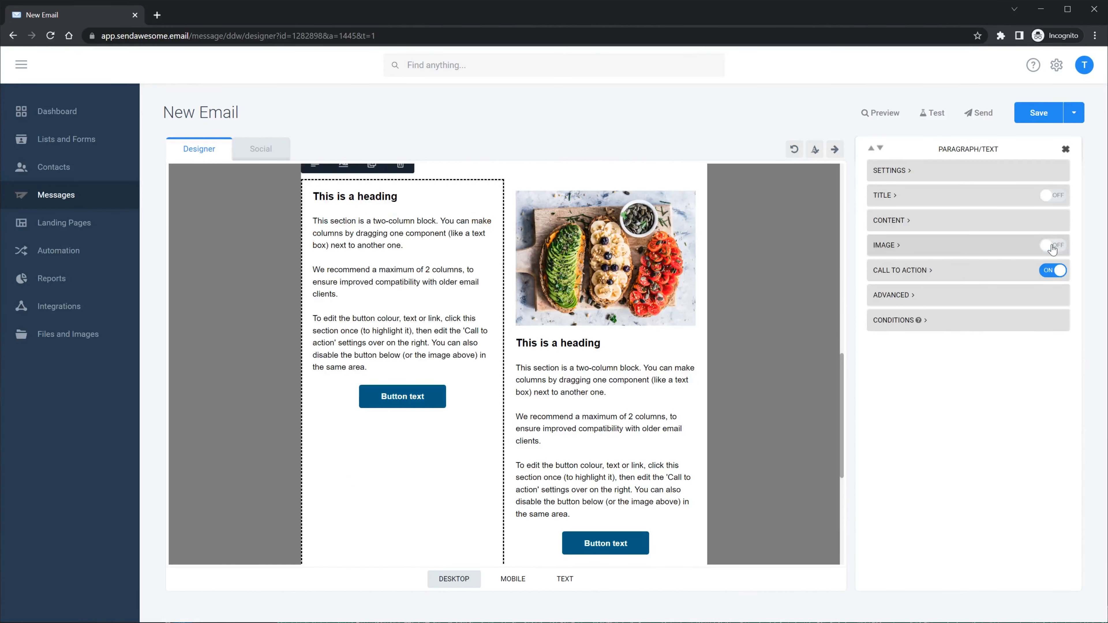
click(1053, 246)
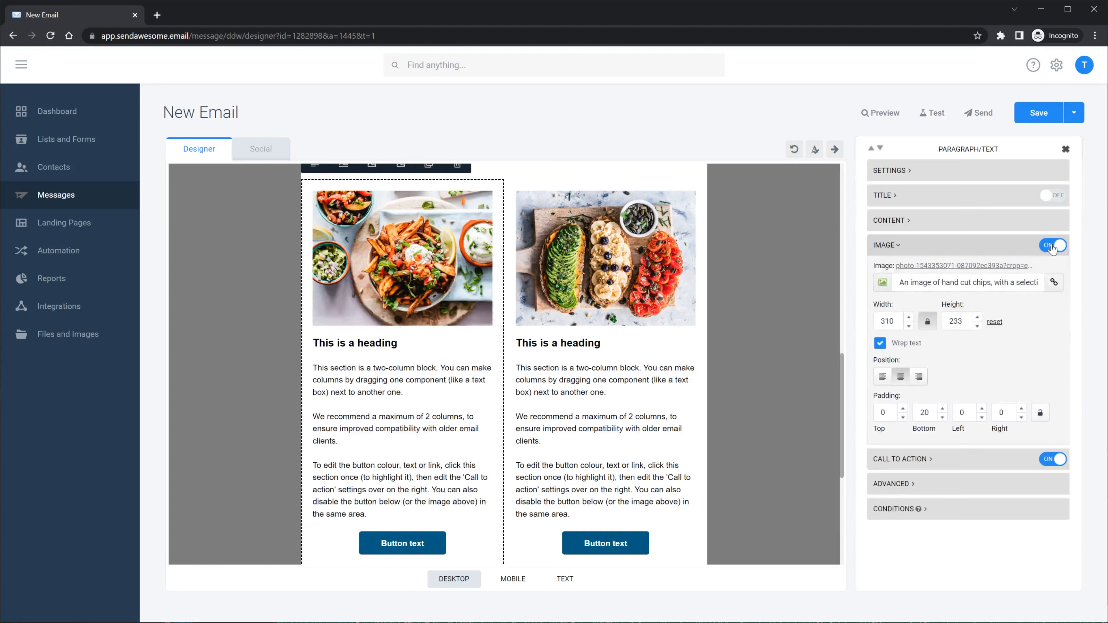
click(1055, 460)
click(1054, 460)
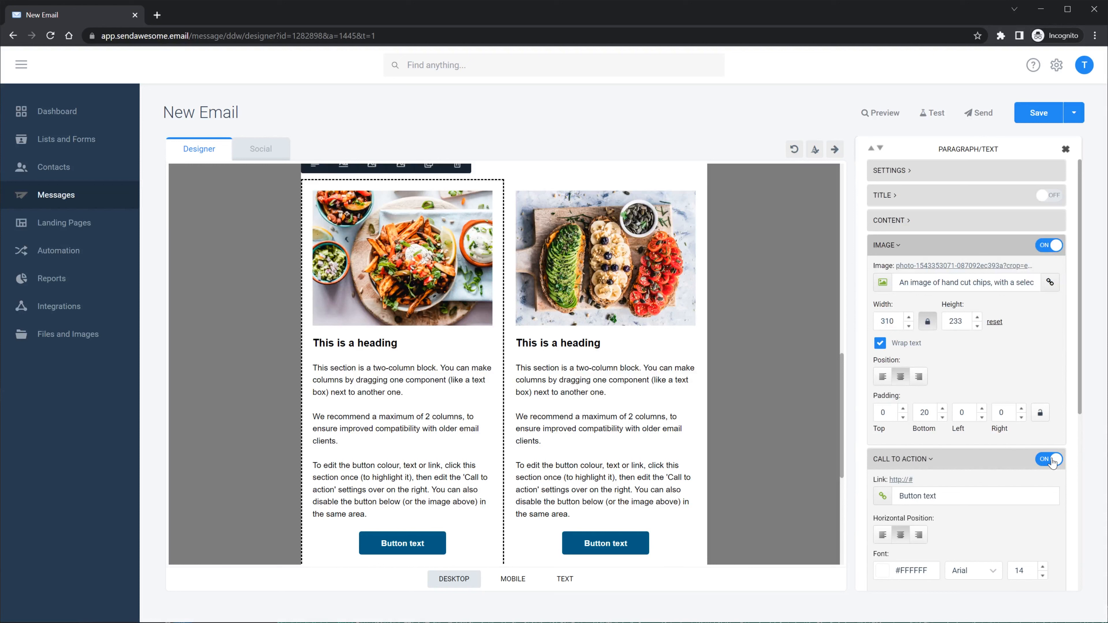
click(1053, 197)
click(1053, 198)
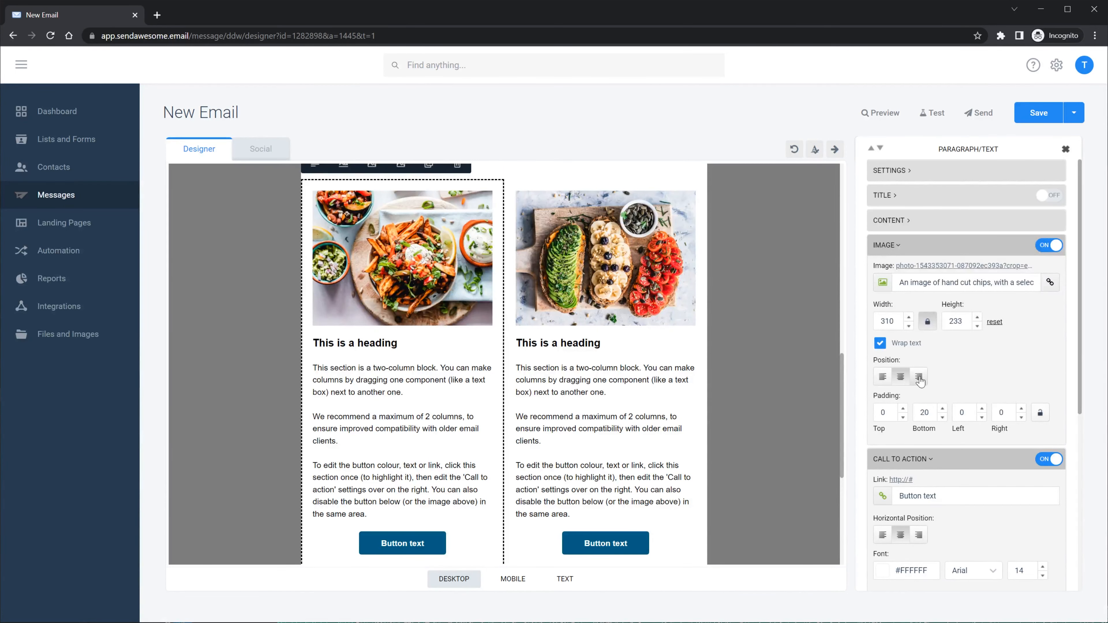
scroll(924, 406, down, 5)
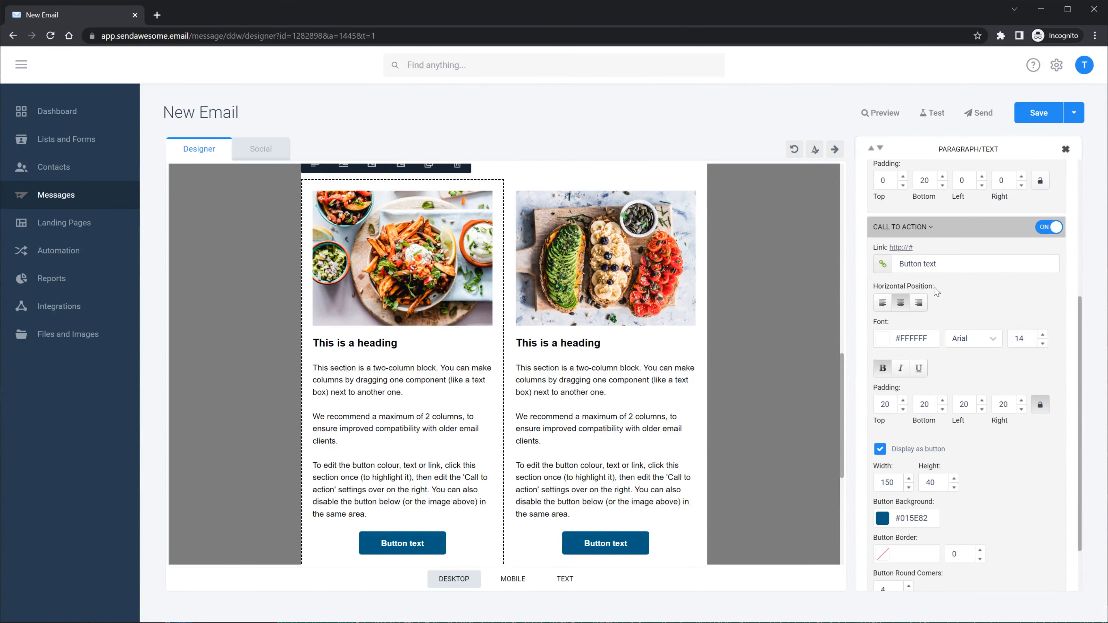
click(775, 338)
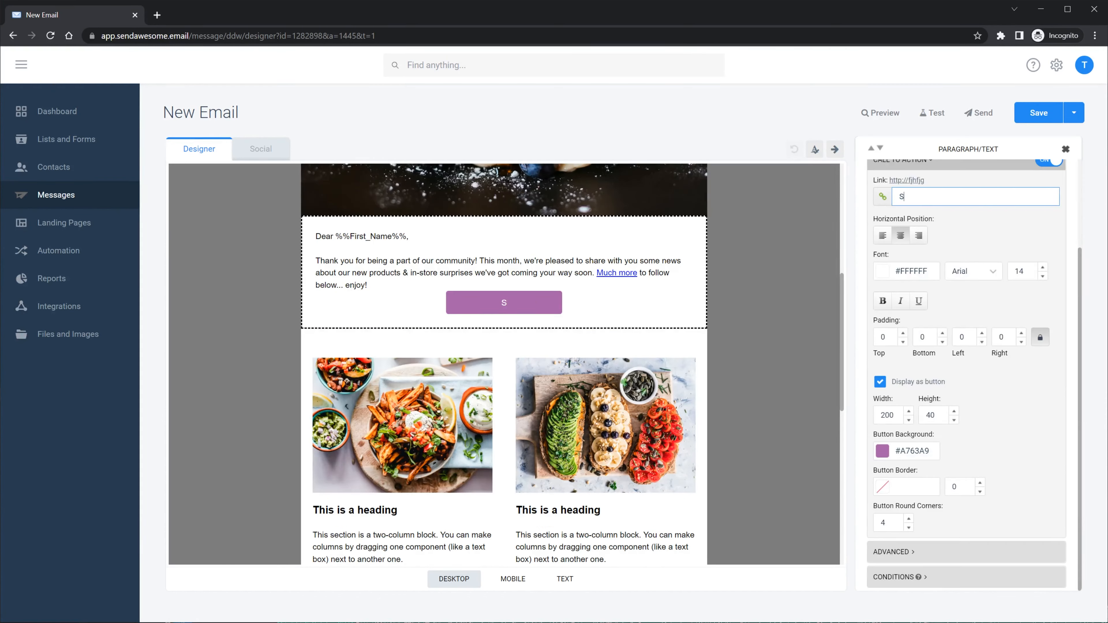
- Set the call-to-action button text under the introductory message to "Shop now"
text(Shop now)
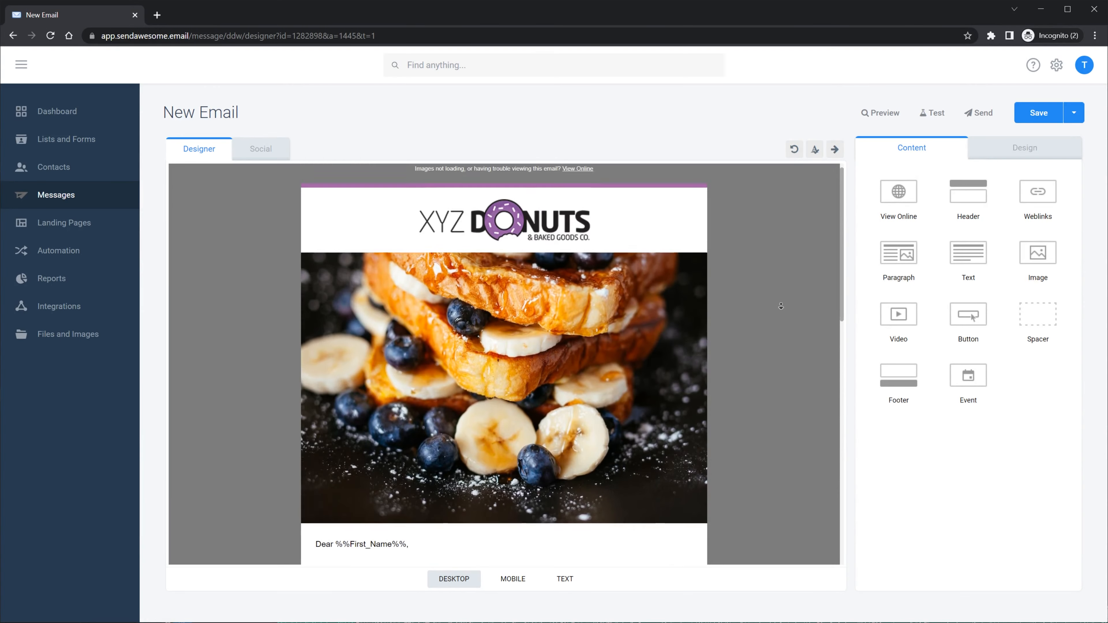
scroll(780, 306, down, 7)
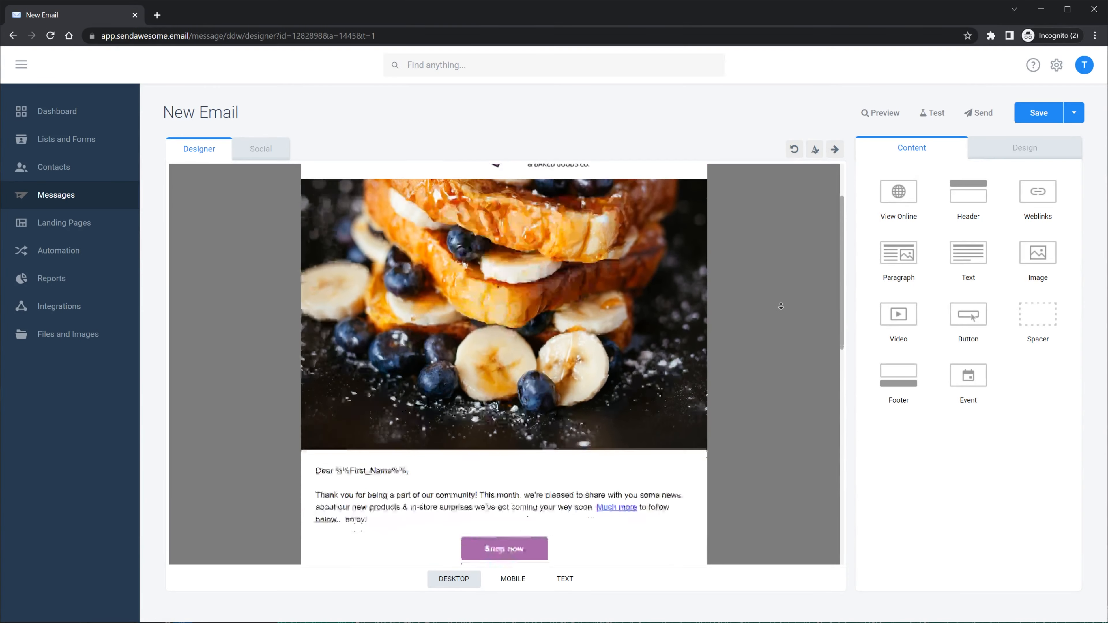
scroll(781, 307, down, 7)
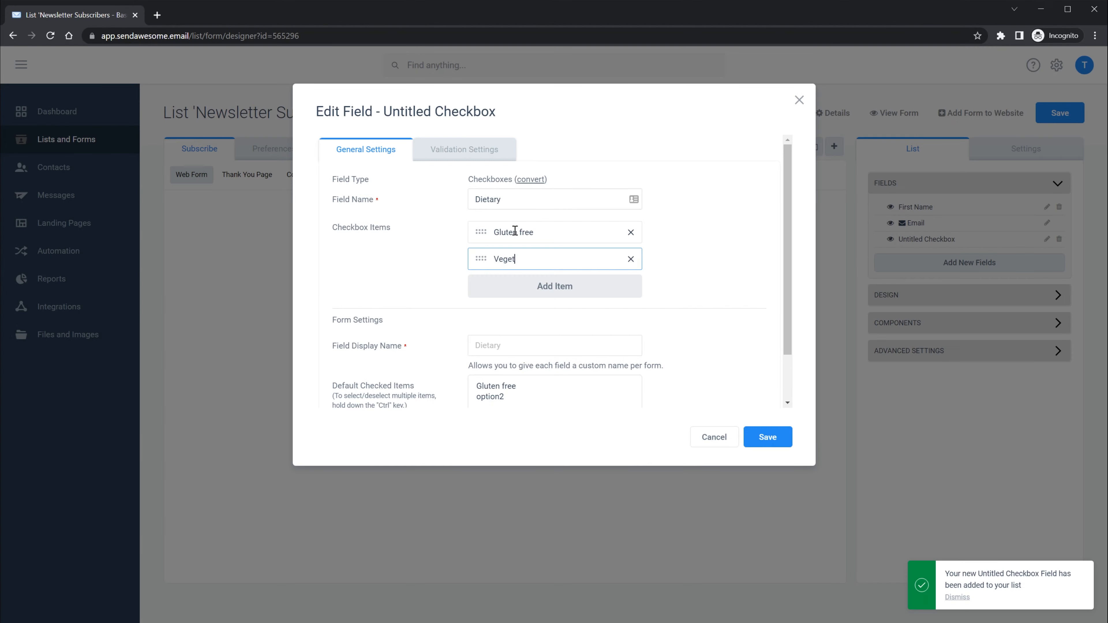
- Complete the Dietary field's second checkbox item as "Vegetarian" and save the field
text(tarian)
click(766, 438)
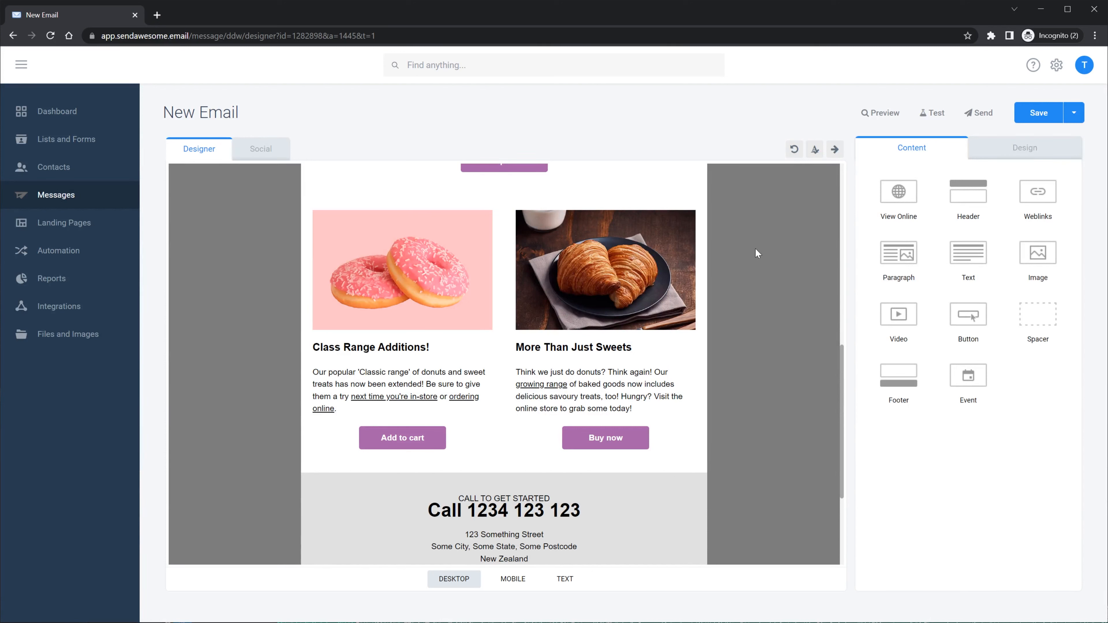
- Add a condition to the "Class Range Additions!" block for XYZ Customers whose Dietary field includes any of Gluten free
click(394, 271)
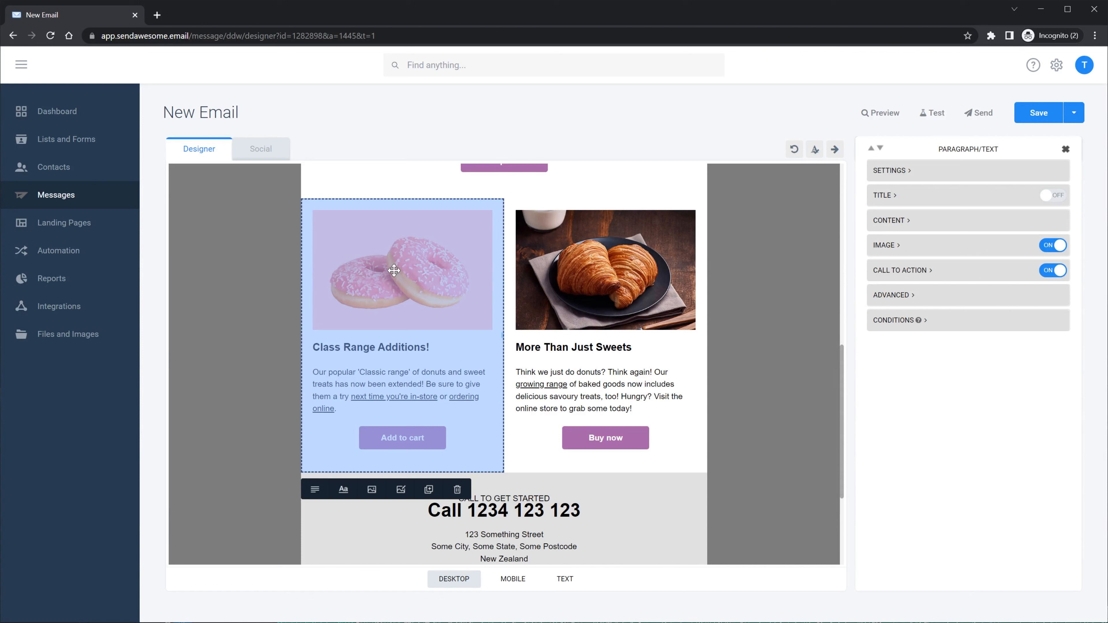
click(986, 326)
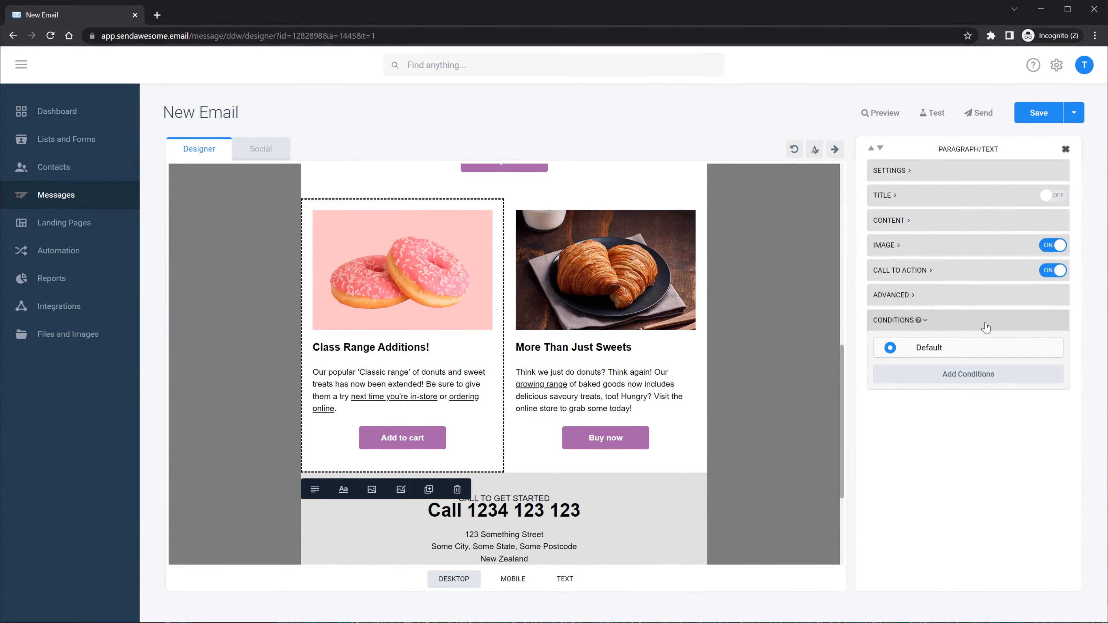
click(995, 379)
click(409, 189)
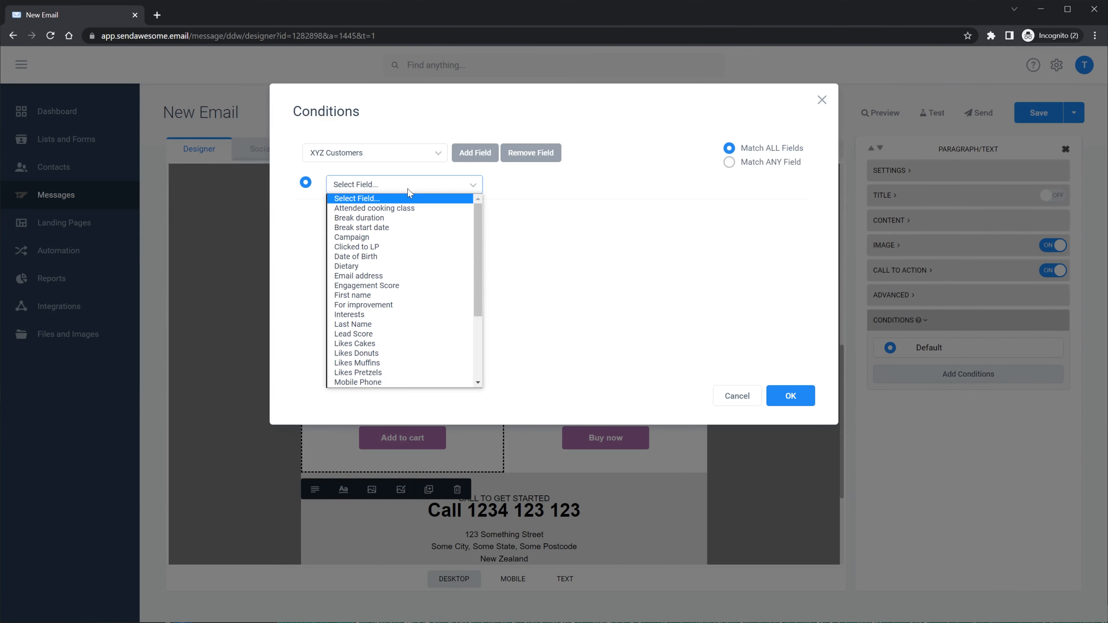
click(389, 267)
click(652, 182)
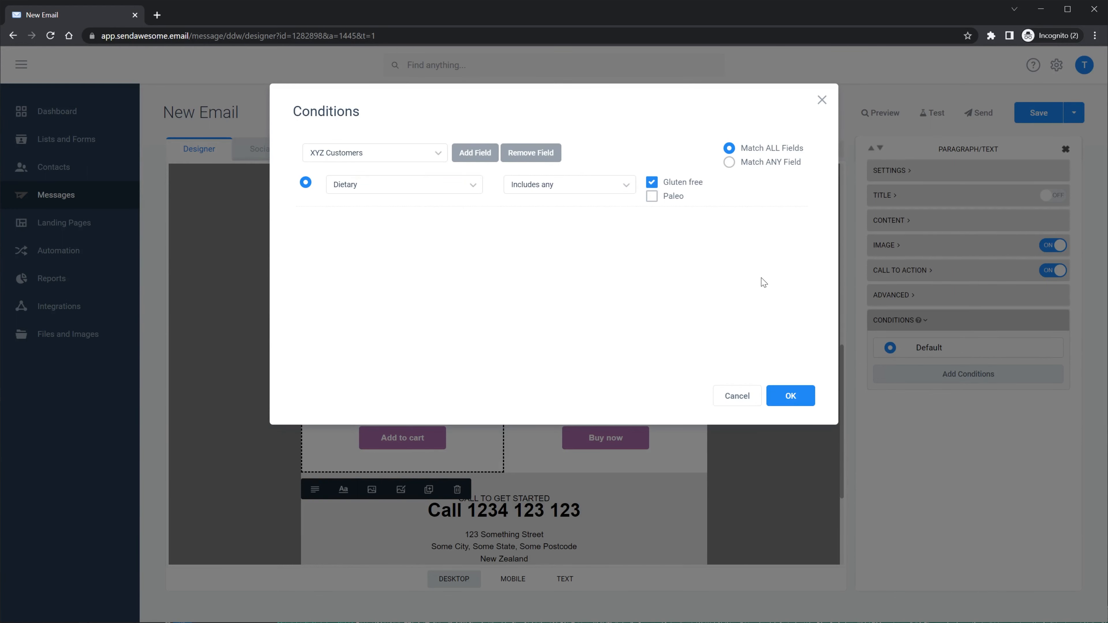
click(790, 395)
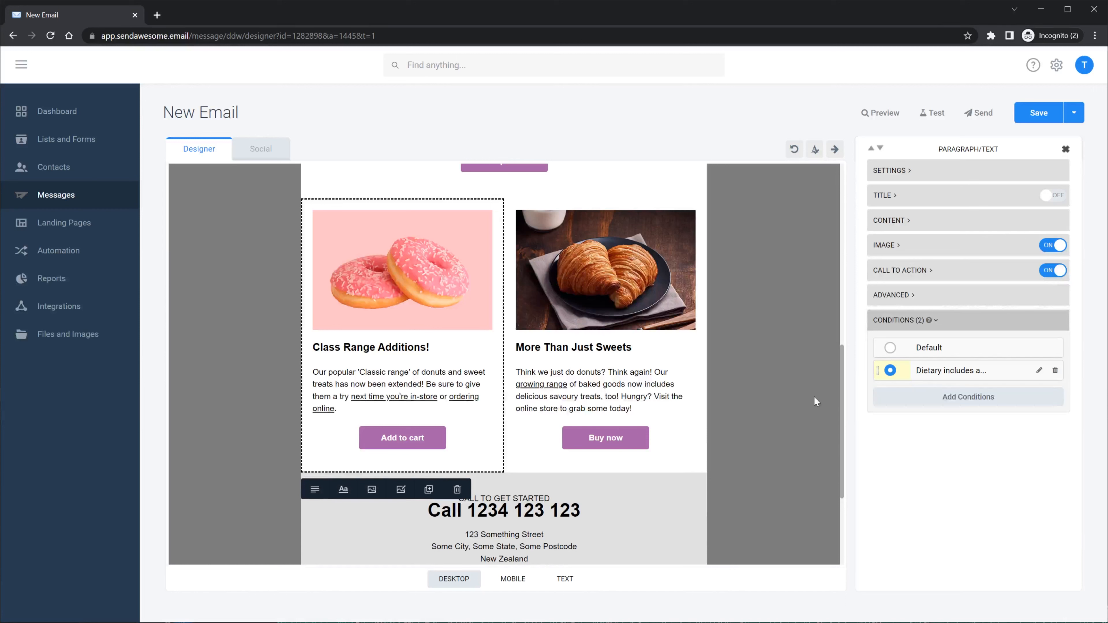
- In the block's Dietary condition version, replace the pink donuts image with the "Gluten free!" bannered donut photo from XYZ Product Photos
click(889, 348)
click(889, 370)
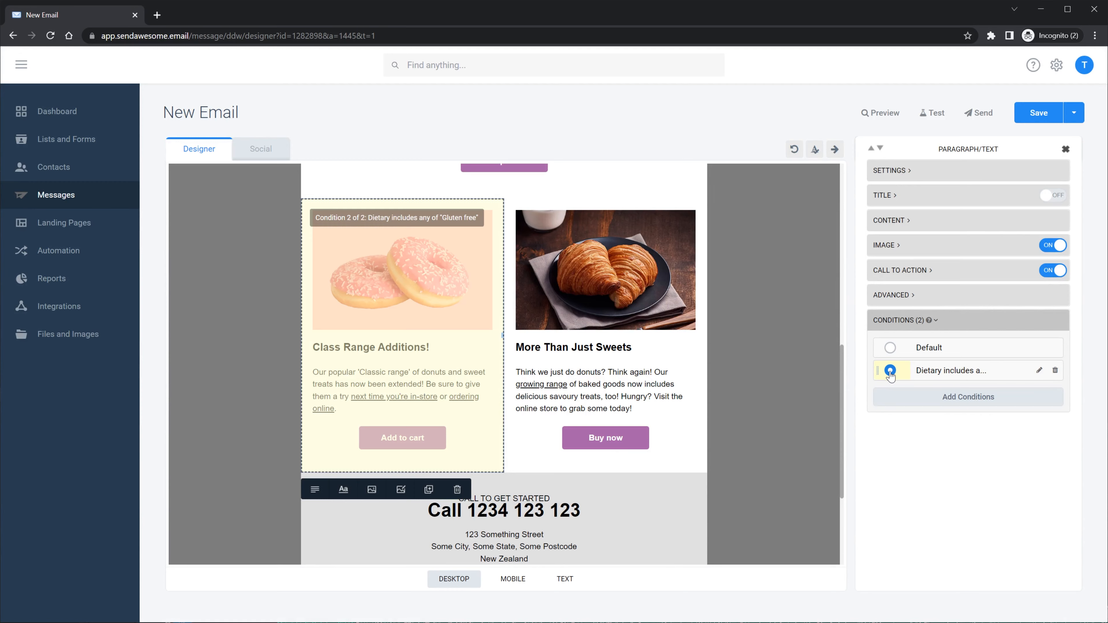
double_click(422, 275)
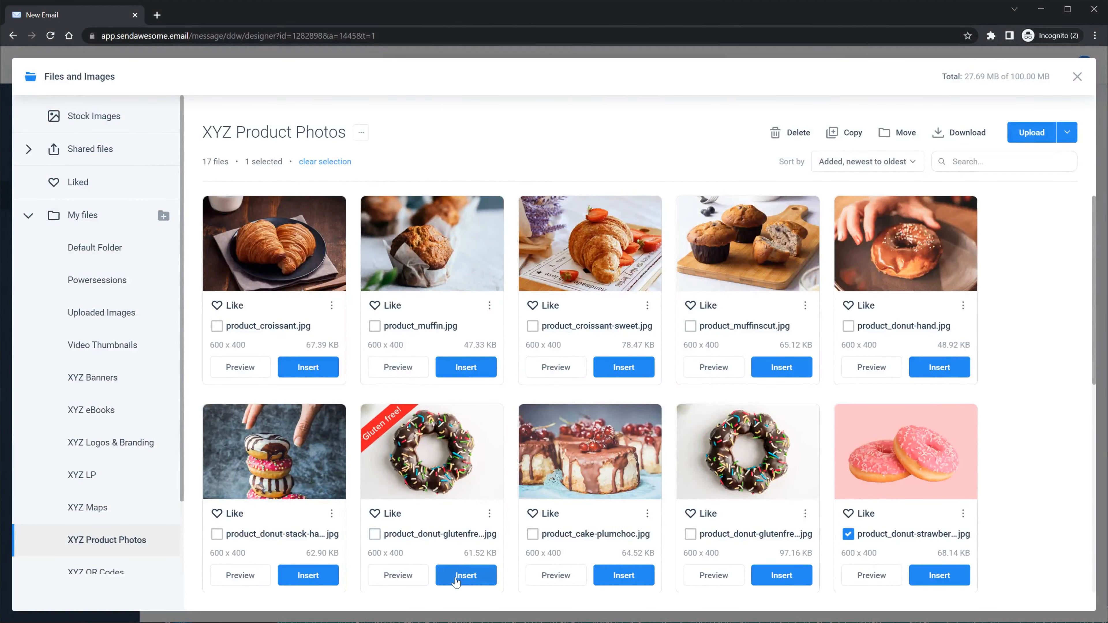
click(465, 576)
- Change the conditional block's heading to "Gluten free donuts now available!"
double_click(351, 356)
drag(431, 348, 311, 348)
text(Gl)
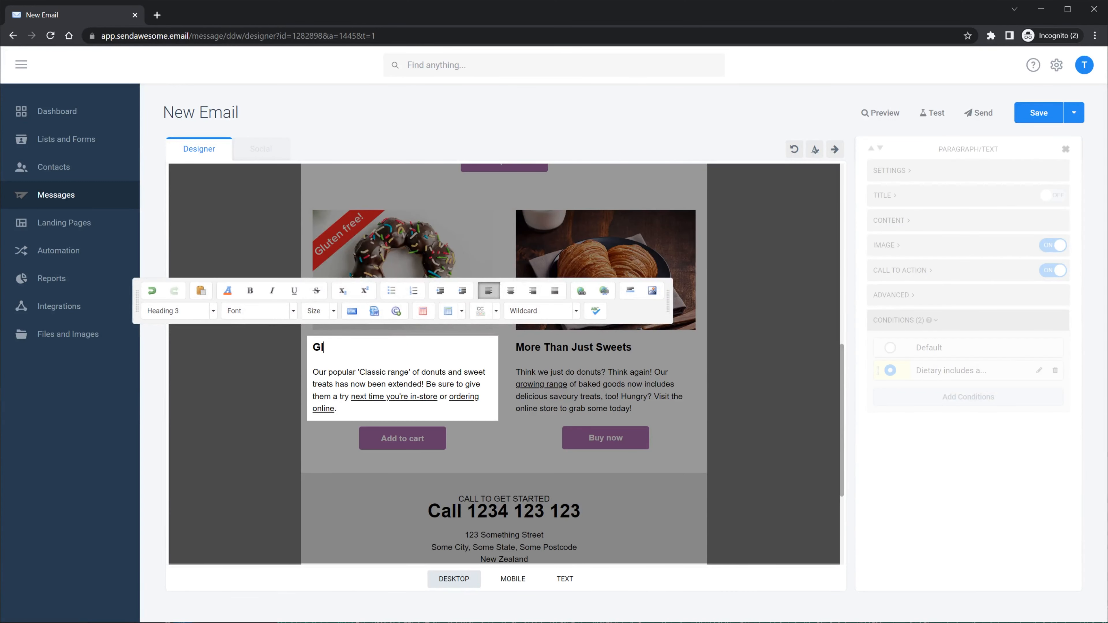
text(uten free donuts now )
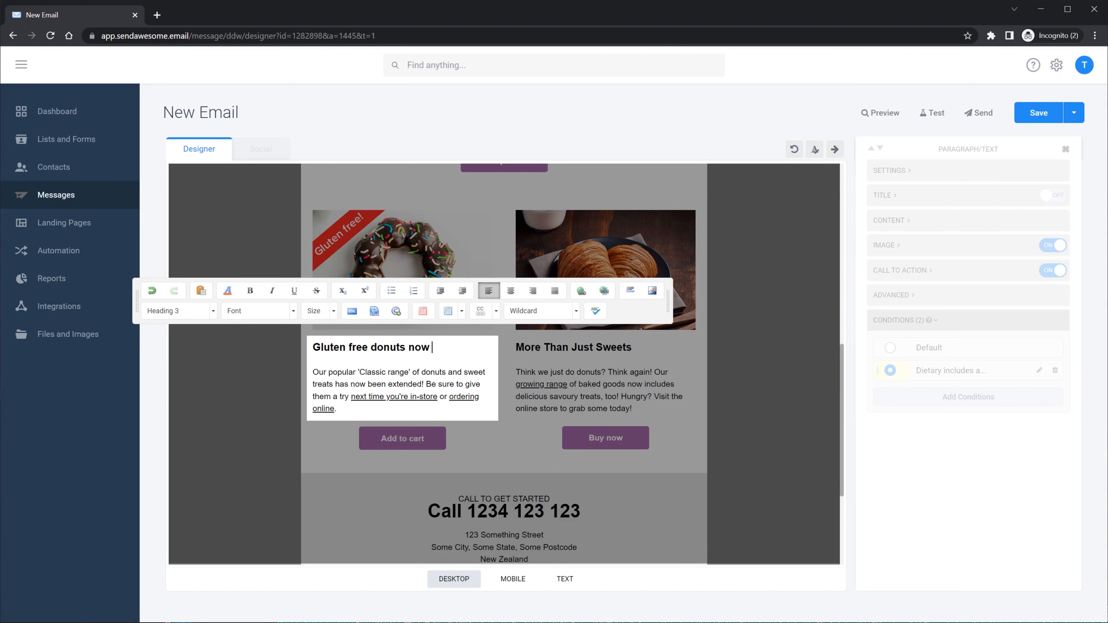
text(available!)
click(396, 441)
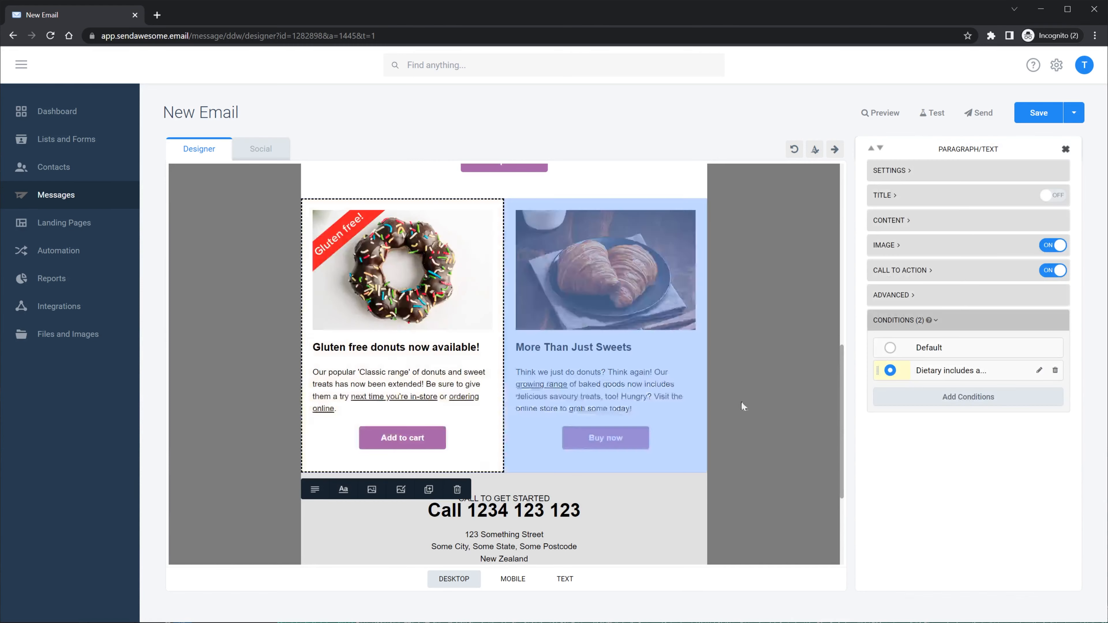
- Change the conditional block's call-to-action button text from "Add to cart" to "Gluten free shop"
click(901, 270)
triple_click(946, 307)
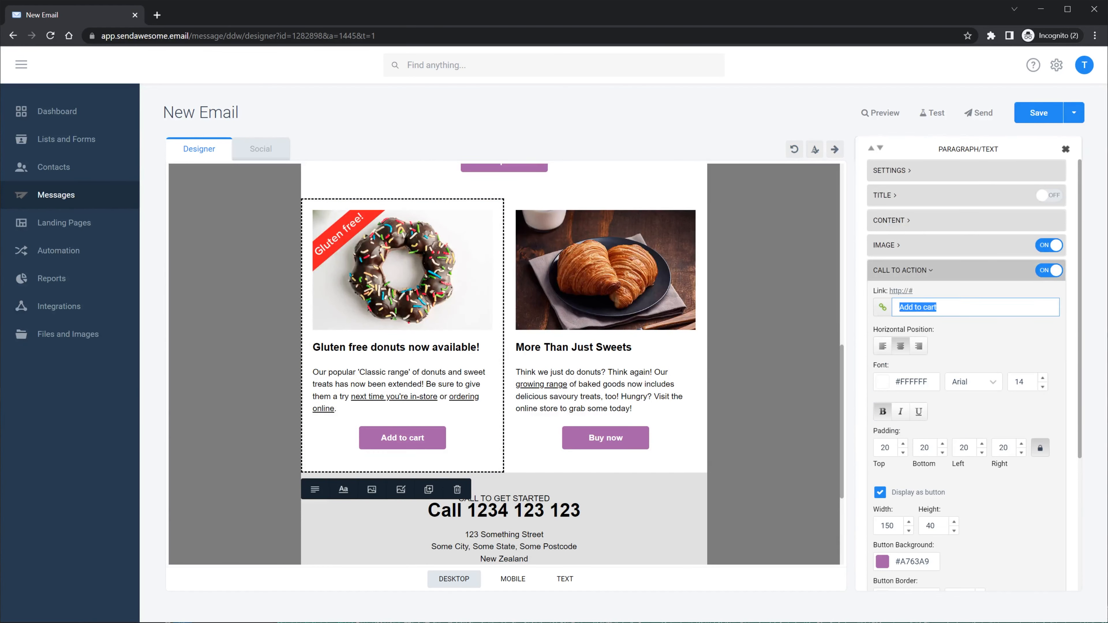
text(Gluten free shop)
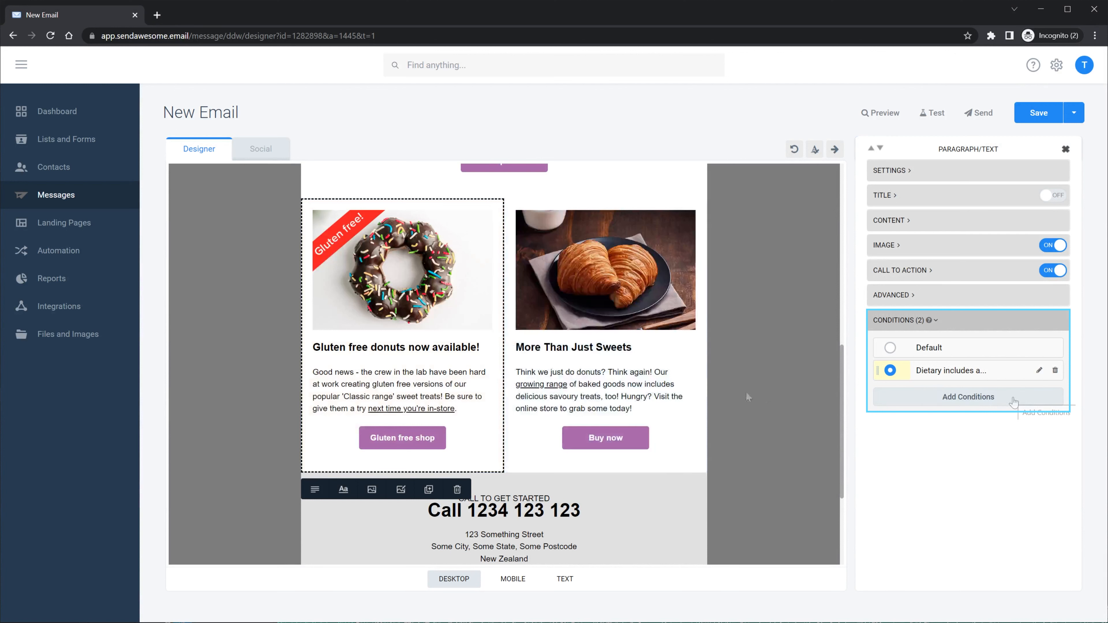
click(794, 396)
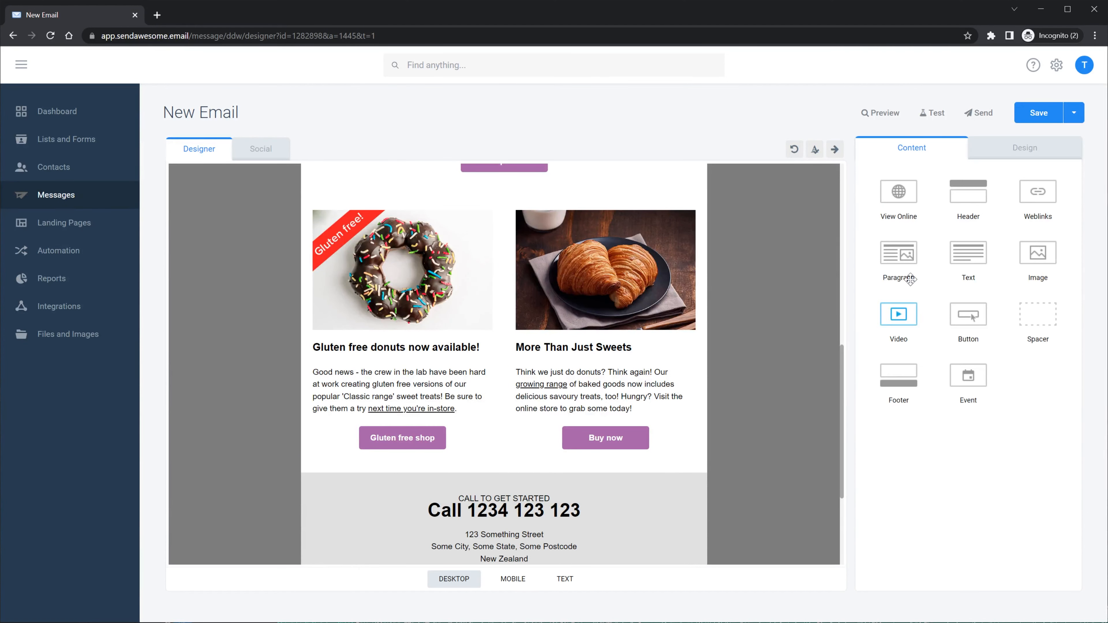
- Save the email as eNewsletter and preview it down to the personalised greeting and product blocks
click(1072, 115)
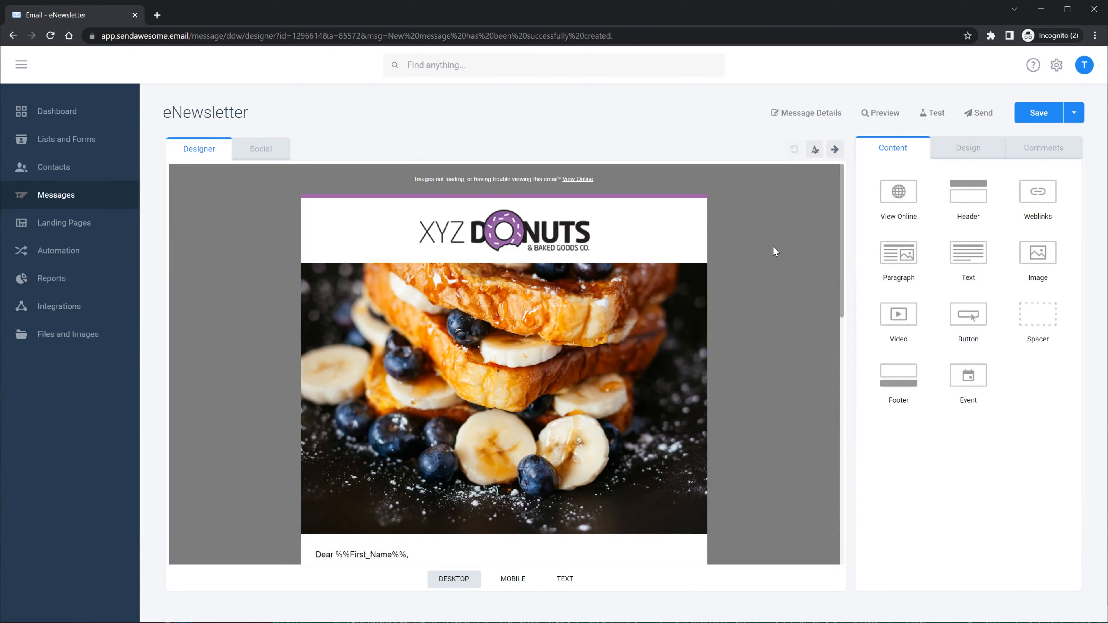
click(883, 114)
drag(875, 220, 876, 345)
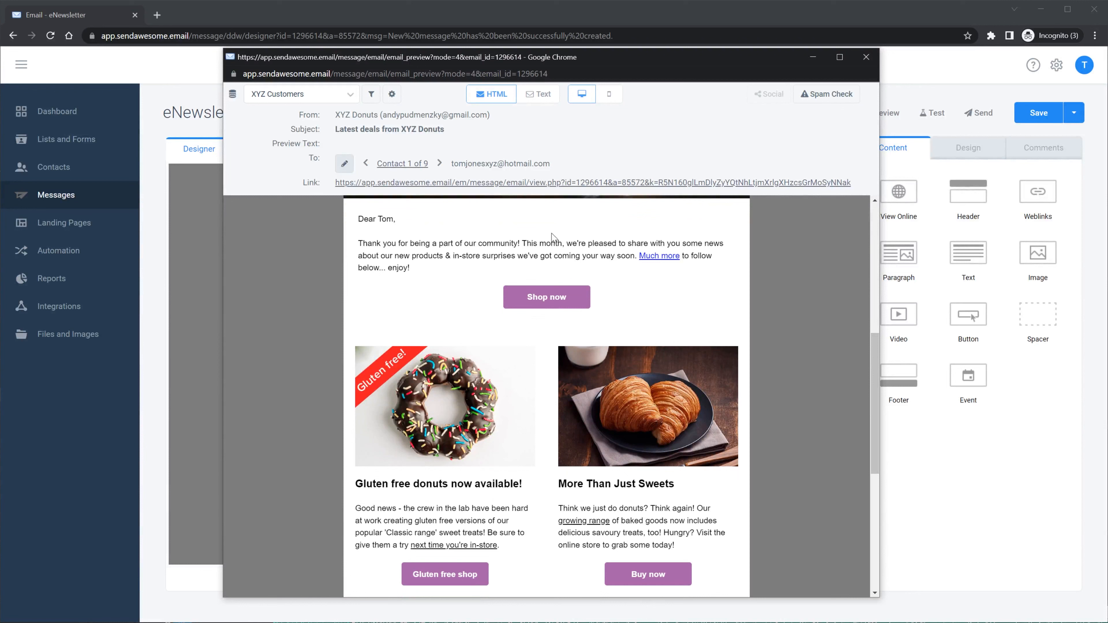
- Step the desktop preview through the following XYZ Customers contacts up to the sixth, comparing the greeting and conditional donut block
click(439, 164)
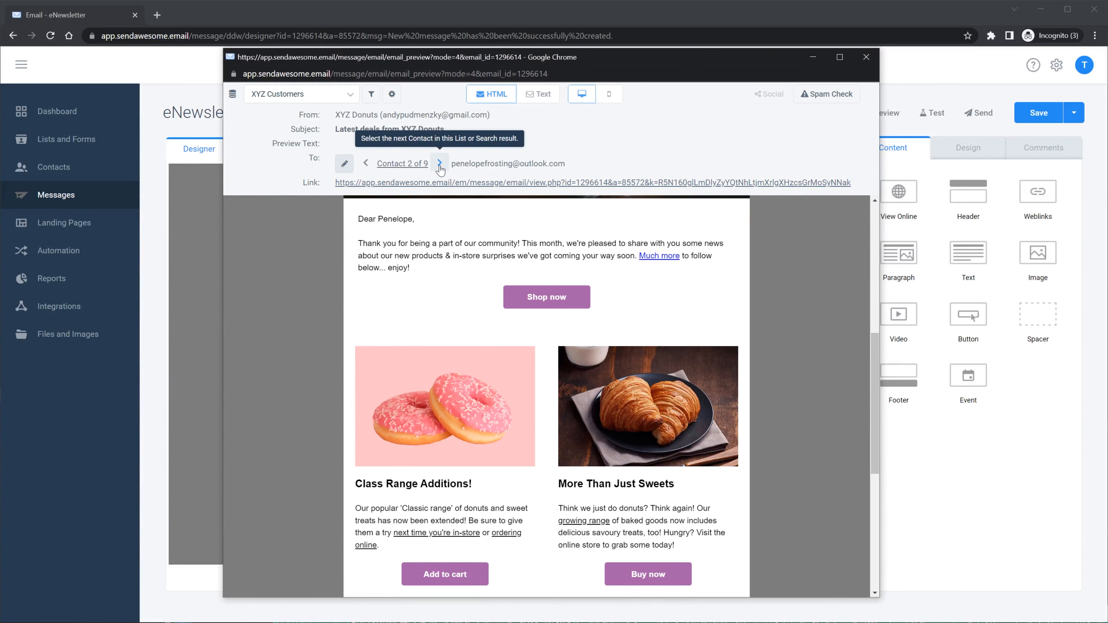
click(439, 165)
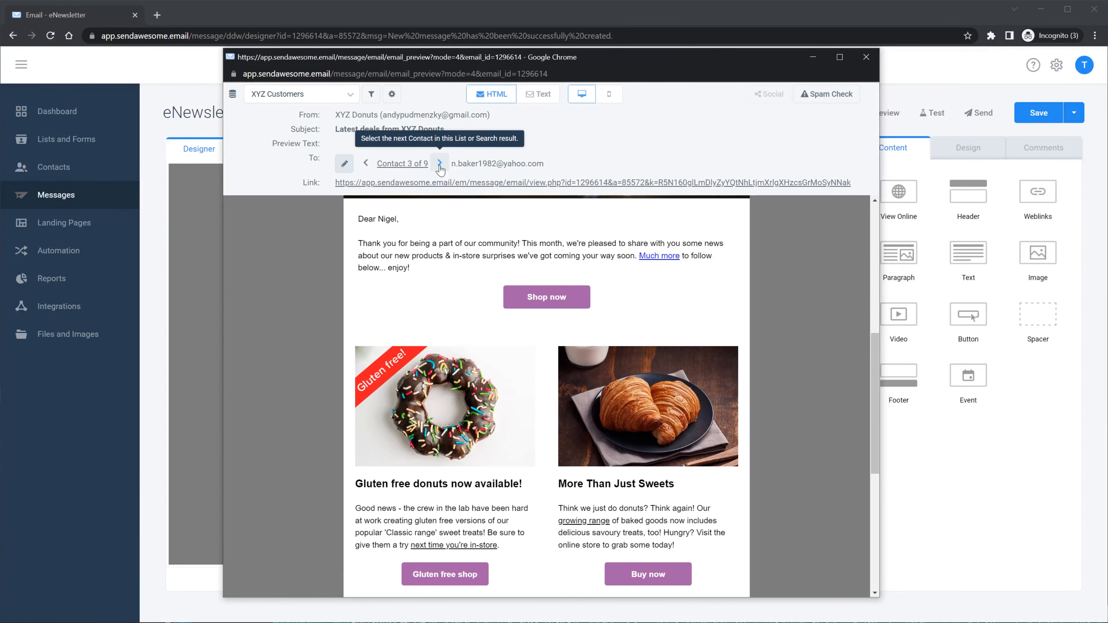
click(439, 164)
click(439, 164)
click(439, 164)
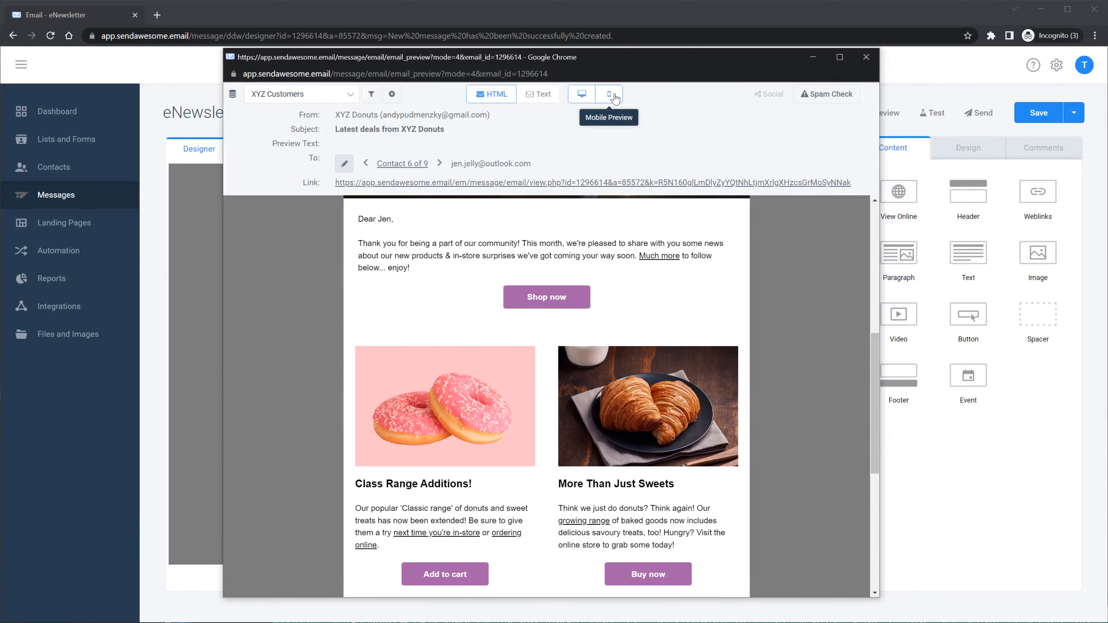
- Check the email's greeting and product blocks in the mobile preview, and close the preview window
click(609, 94)
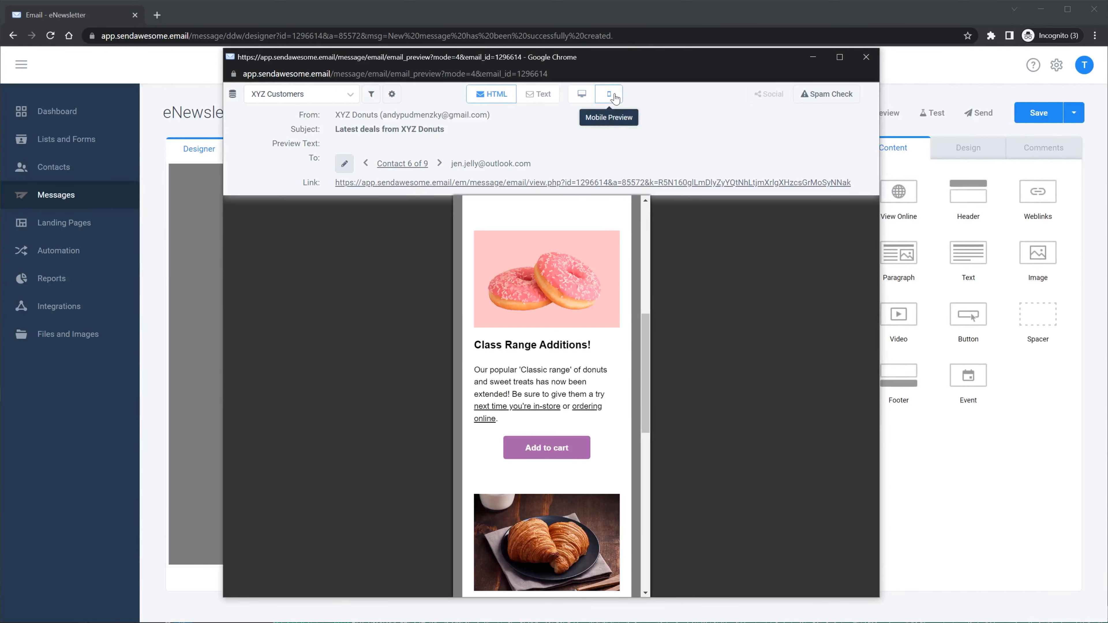
drag(643, 328, 646, 274)
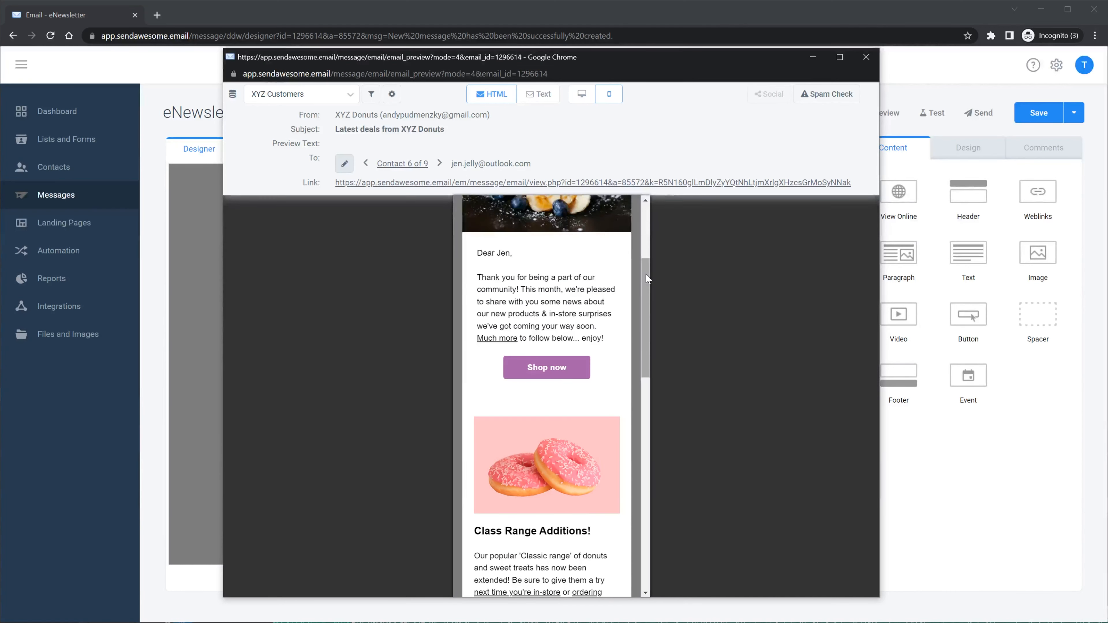
click(866, 57)
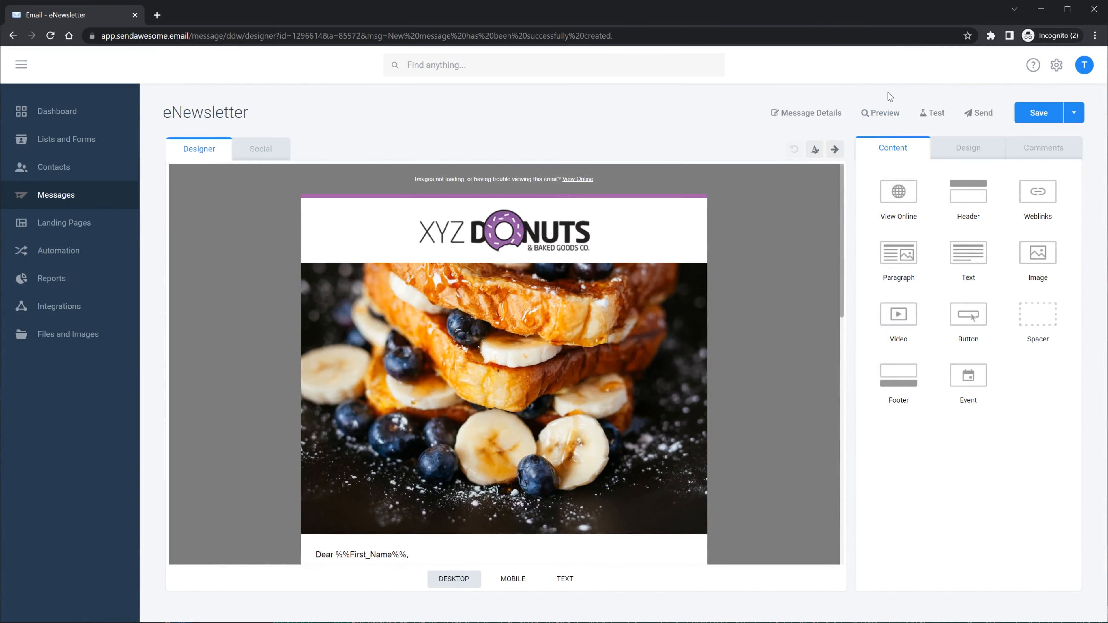
- Open the test email options for eNewsletter, check the recipients field, and switch Allow commenting on and back off
click(931, 113)
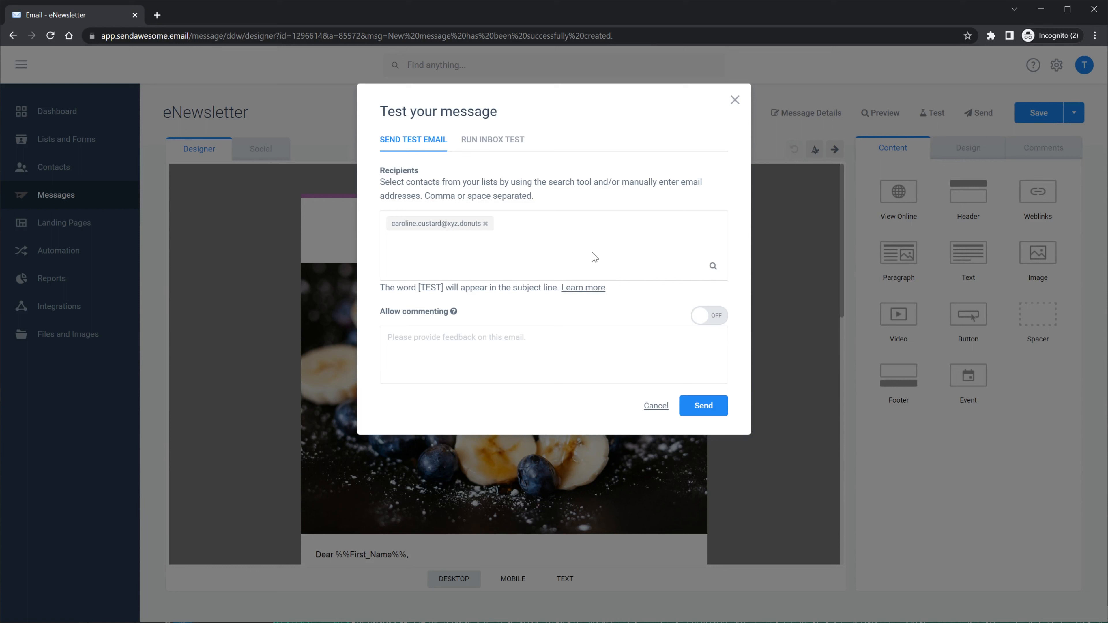
click(594, 257)
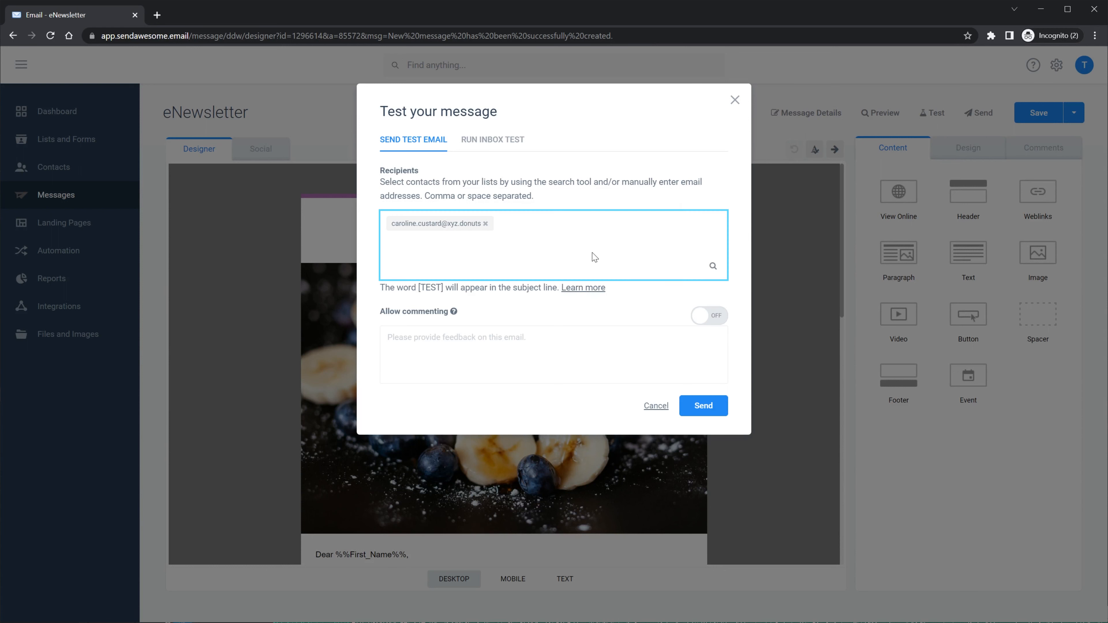
click(709, 322)
click(710, 322)
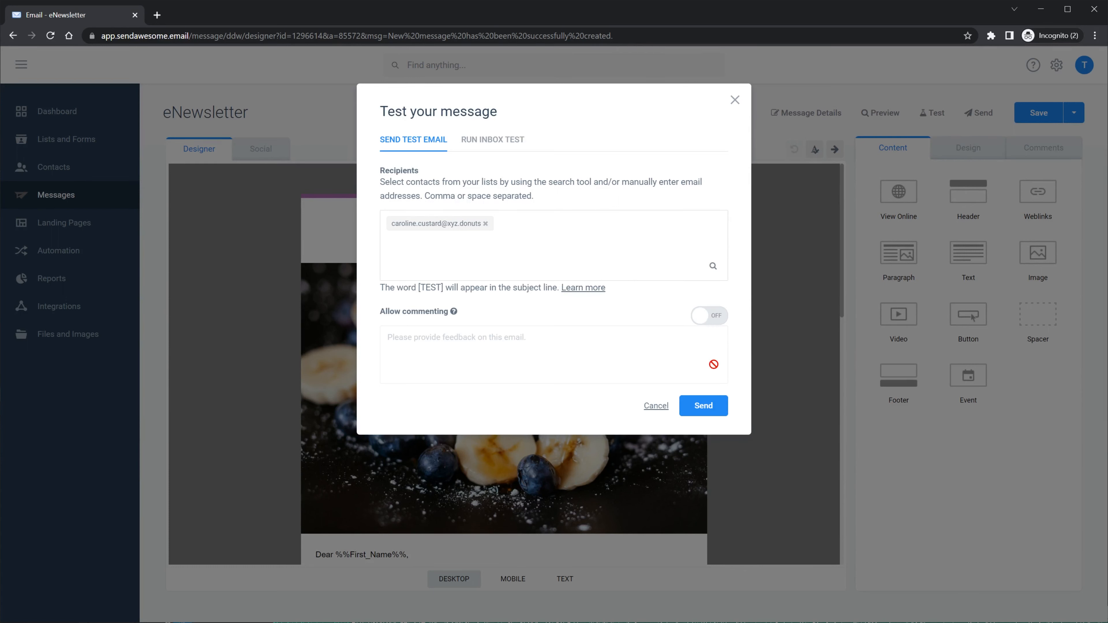